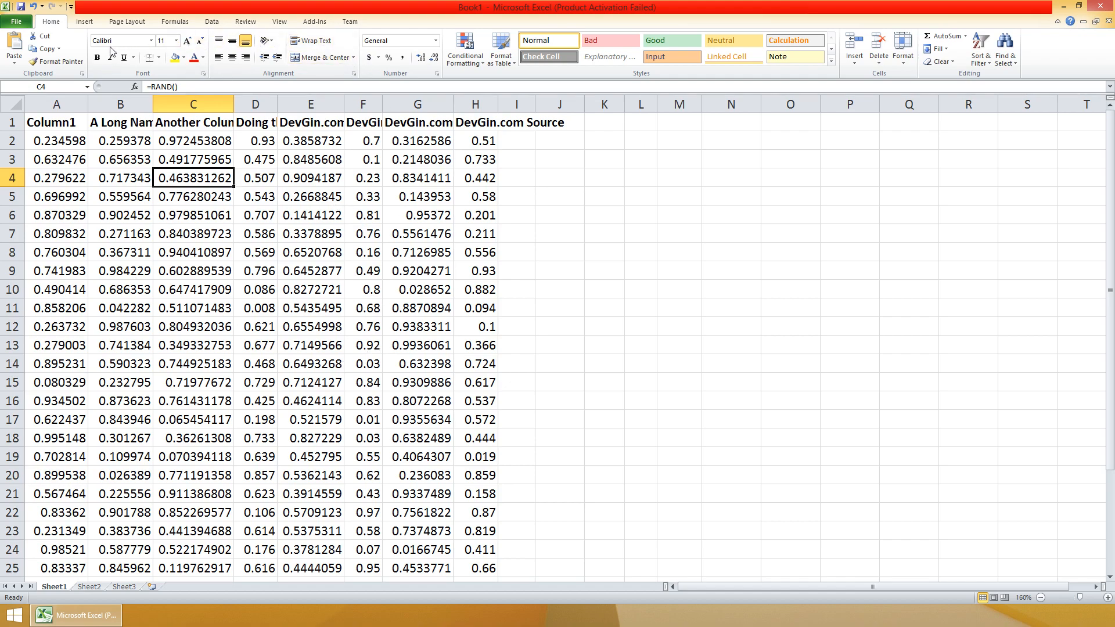
{"action": "left_click", "coordinate": [85, 24]}
{"action": "left_click", "coordinate": [127, 22]}
{"action": "left_click", "coordinate": [175, 22]}
{"action": "left_click", "coordinate": [211, 22]}
{"action": "left_click", "coordinate": [281, 23]}
{"action": "left_click", "coordinate": [315, 22]}
{"action": "left_click", "coordinate": [349, 22]}
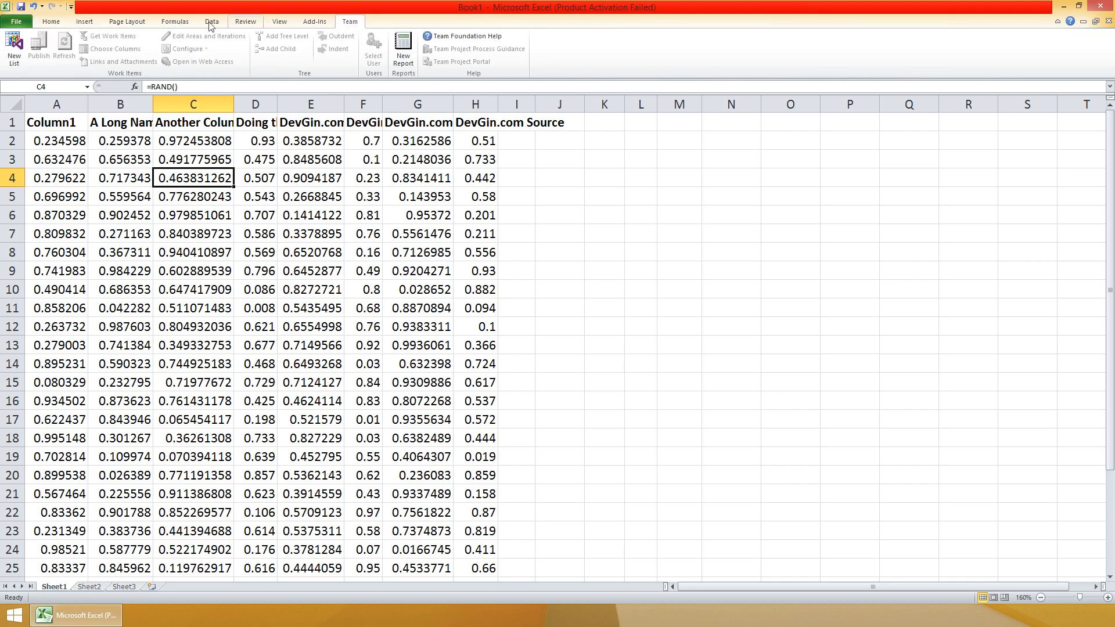
{"action": "left_click", "coordinate": [62, 24]}
{"action": "left_click", "coordinate": [306, 264]}
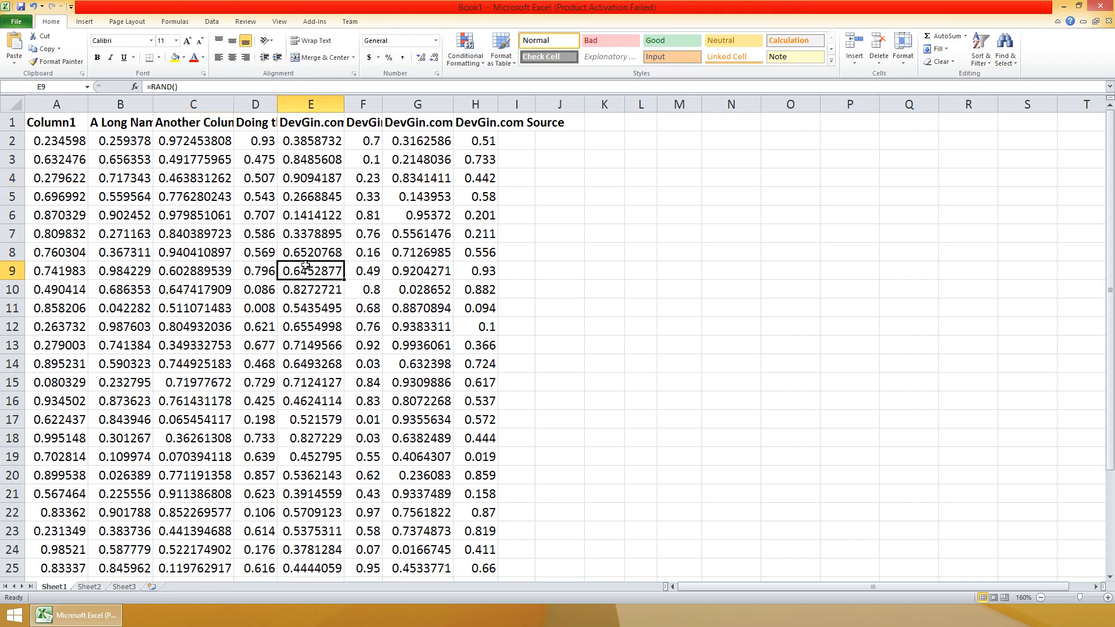
Step: Enable the Developer tab among the main tabs in the ribbon customization options
{"action": "left_click", "coordinate": [18, 22]}
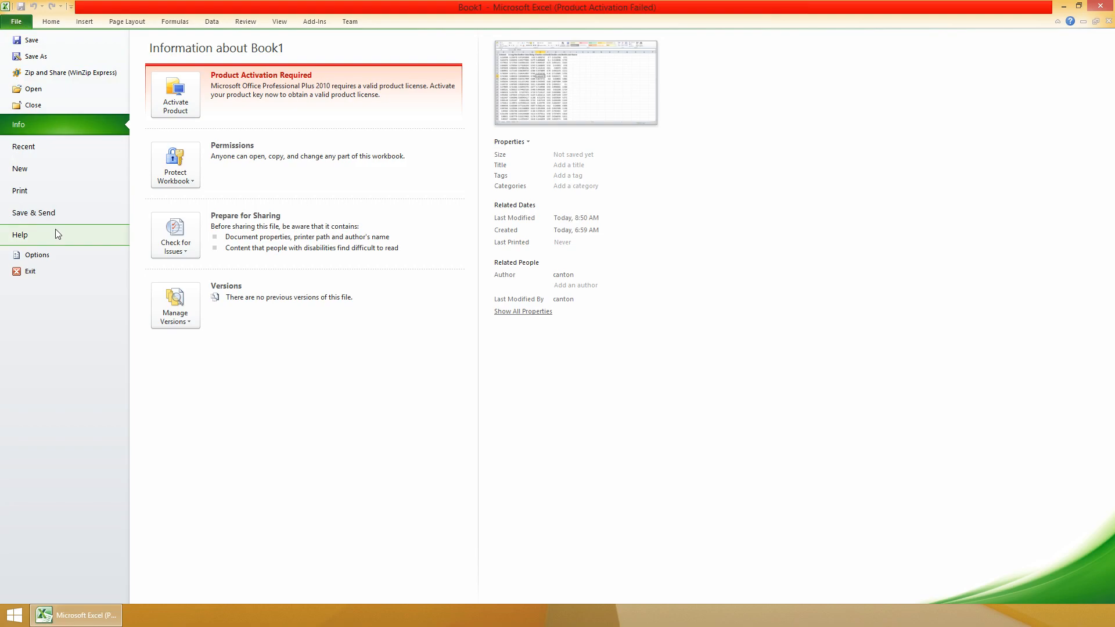
{"action": "left_click", "coordinate": [49, 258]}
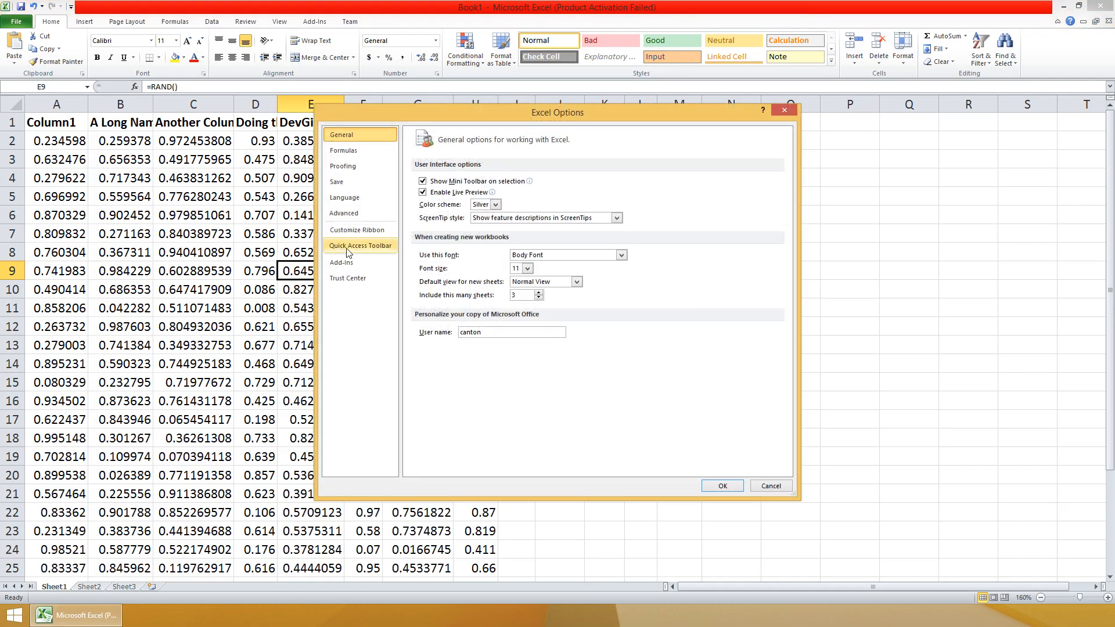
{"action": "left_click", "coordinate": [358, 232]}
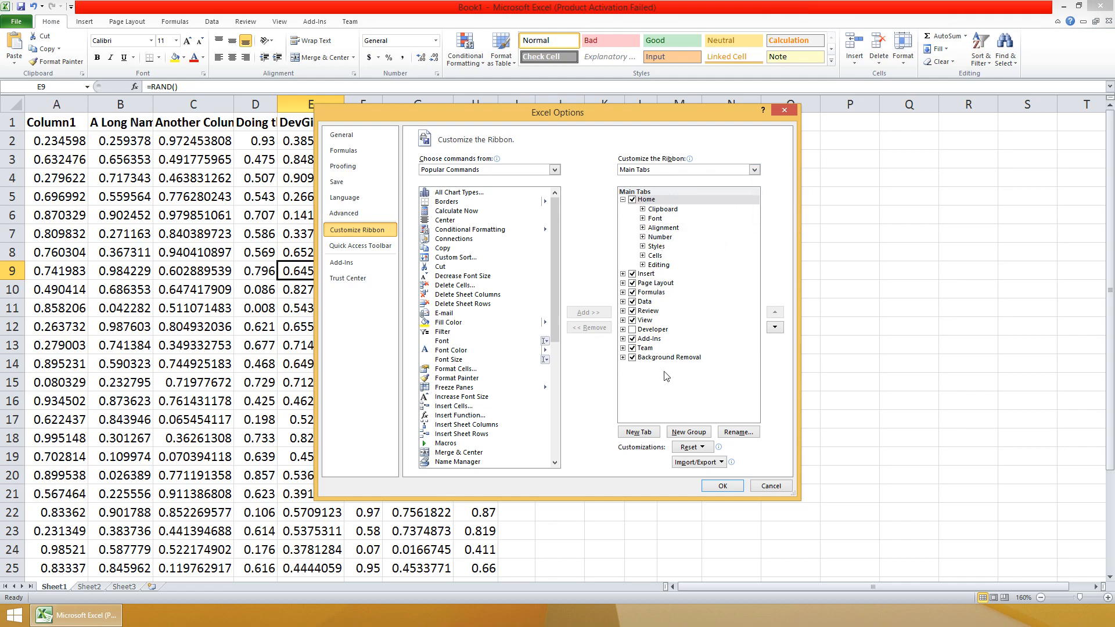
{"action": "left_click", "coordinate": [754, 170]}
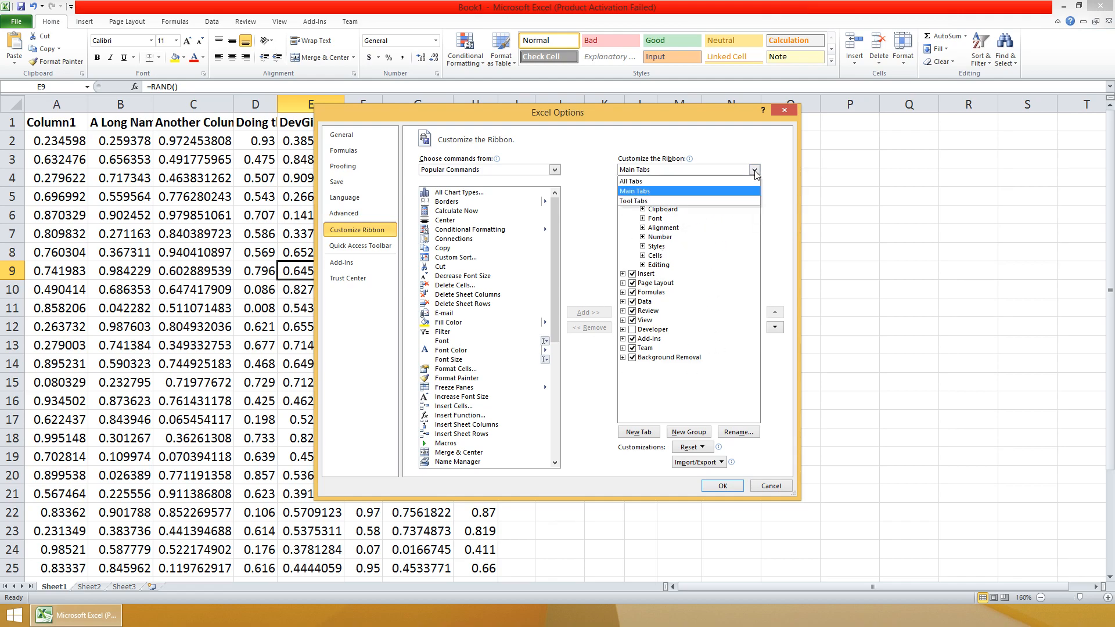
{"action": "left_click", "coordinate": [638, 193]}
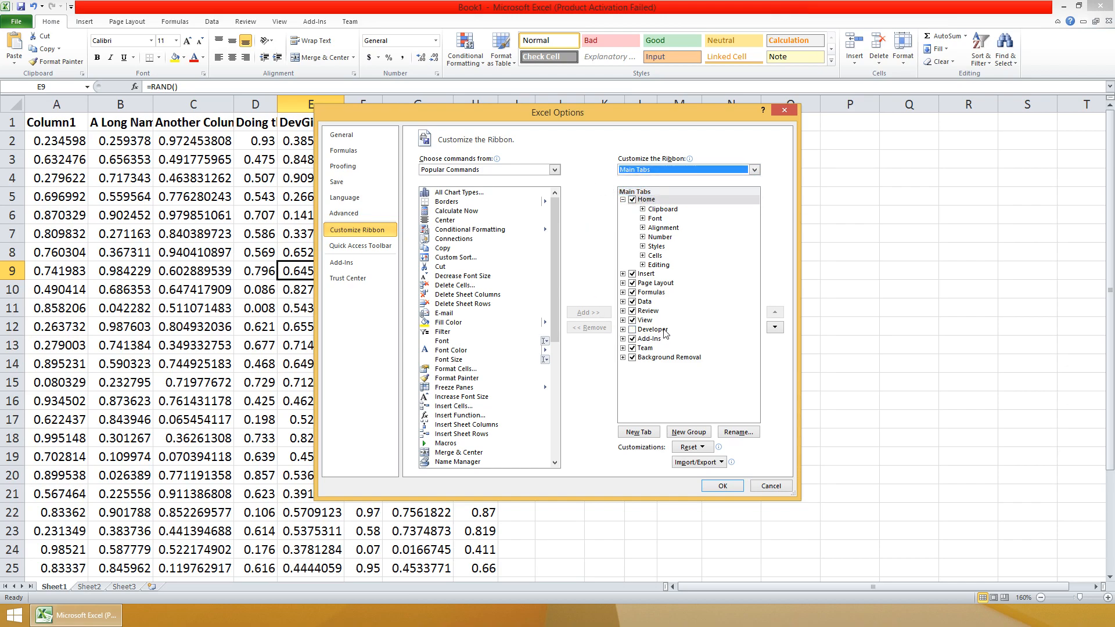
{"action": "left_click", "coordinate": [632, 331]}
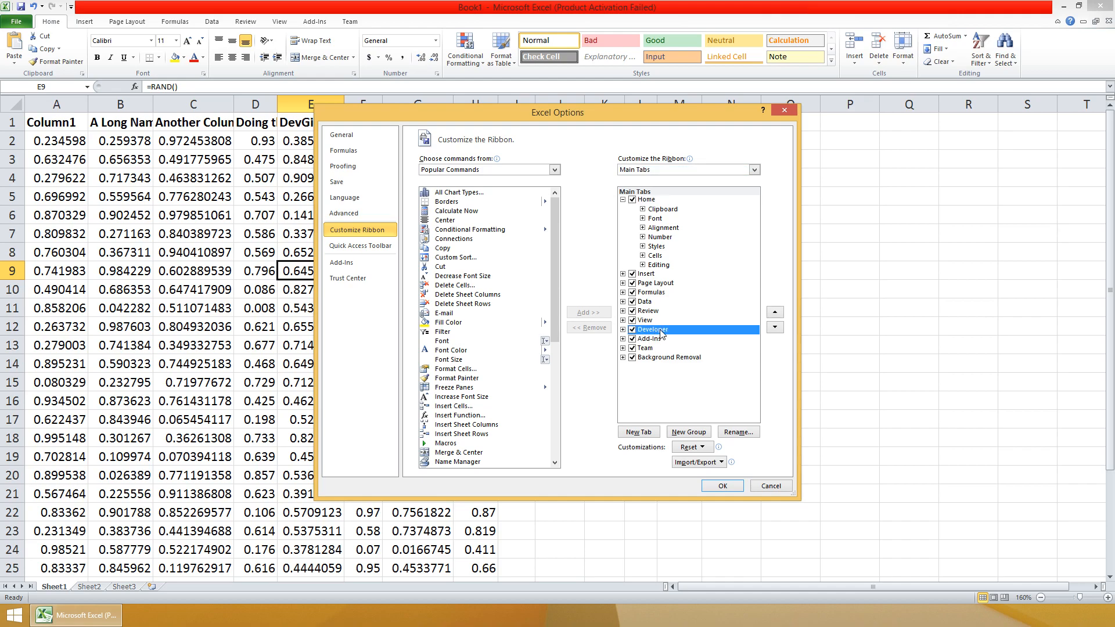
{"action": "left_click", "coordinate": [553, 170]}
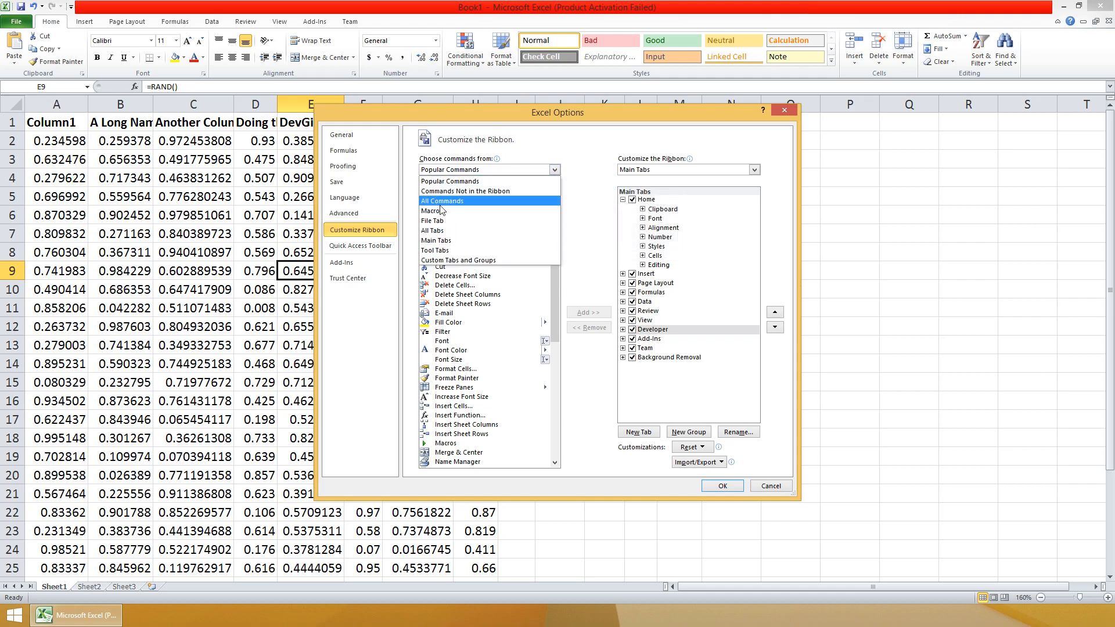
{"action": "left_click", "coordinate": [590, 186]}
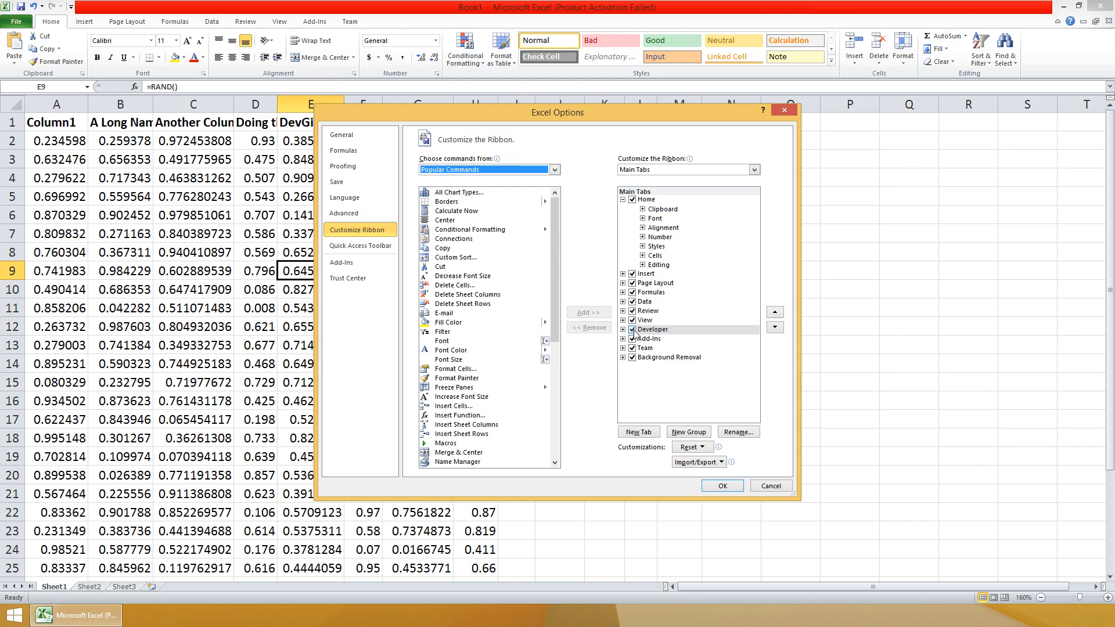
{"action": "left_click", "coordinate": [722, 486]}
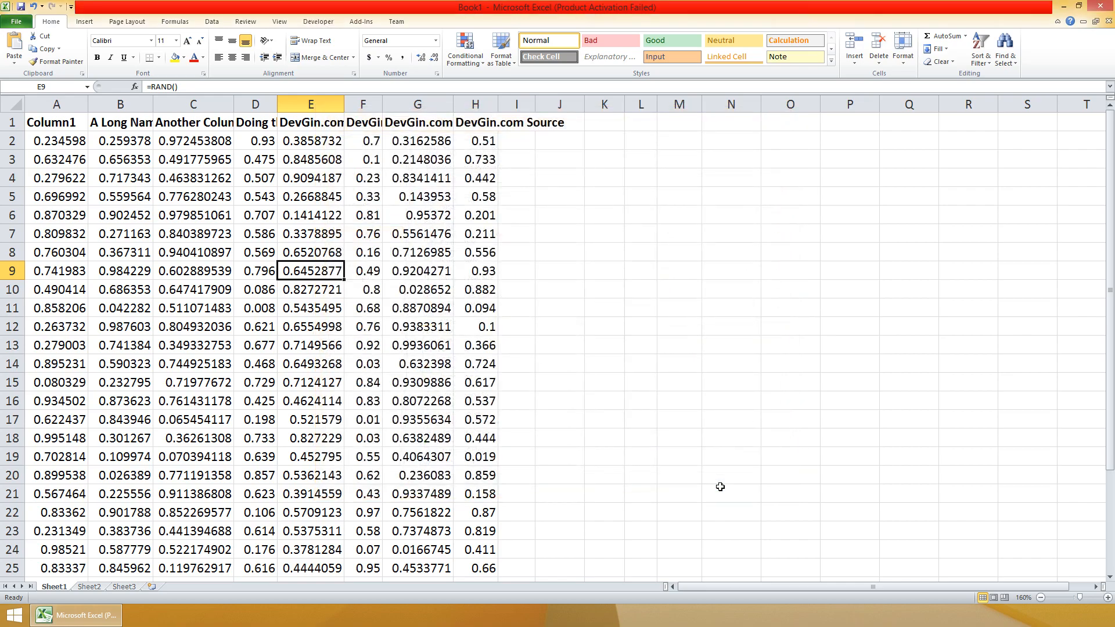
Step: Display the Developer commands and turn on the Macro Recording indicator in the status bar
{"action": "left_click", "coordinate": [388, 254]}
{"action": "left_click", "coordinate": [181, 226]}
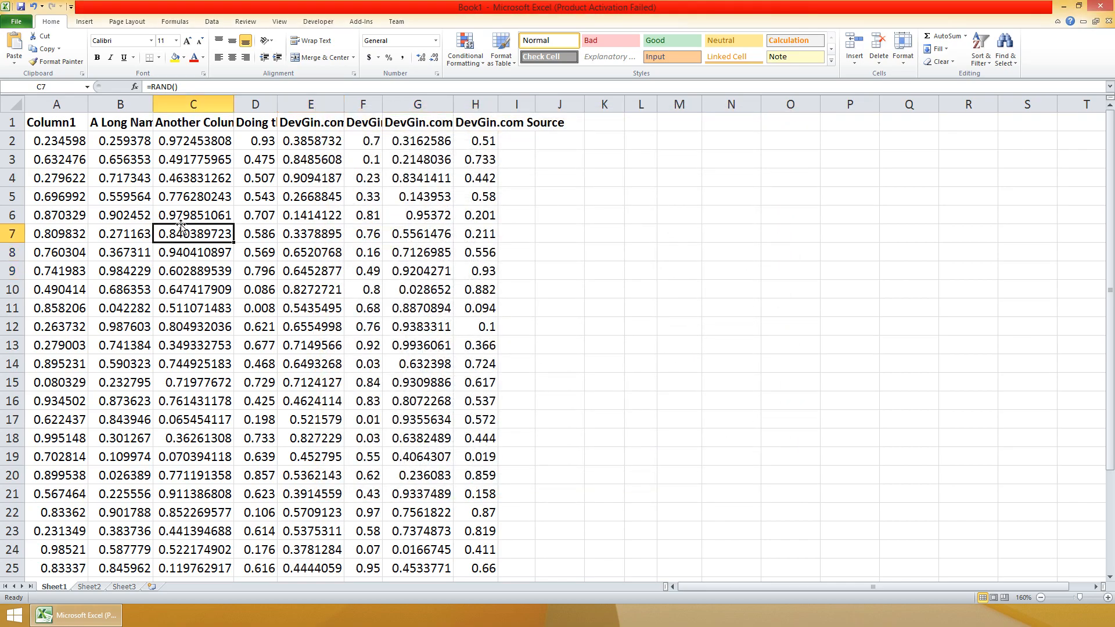
{"action": "left_click", "coordinate": [316, 22]}
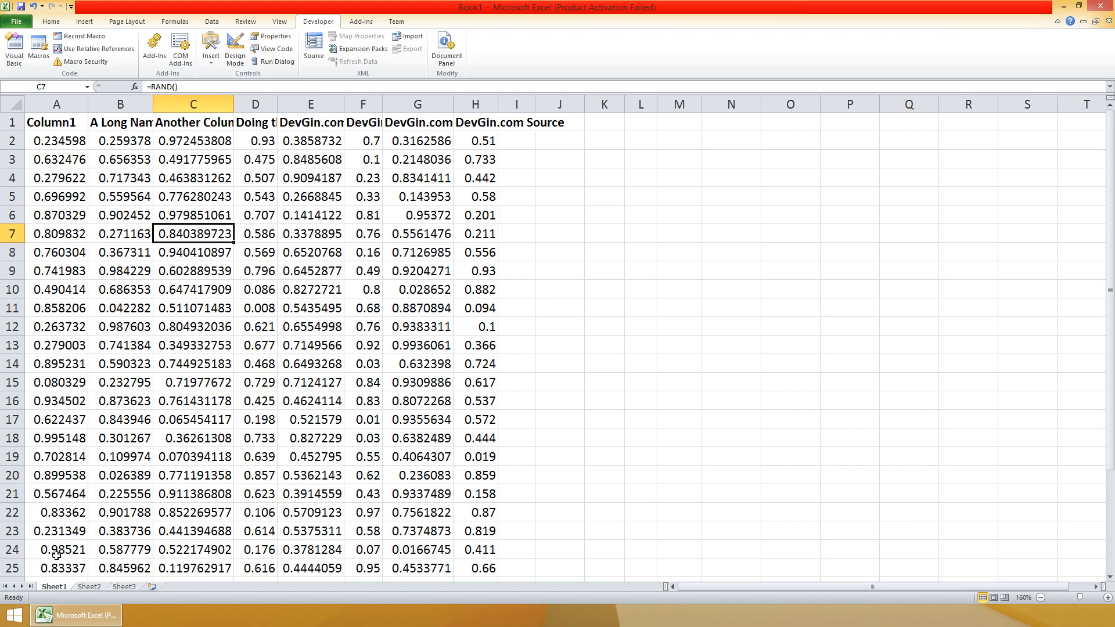
{"action": "right_click", "coordinate": [35, 598]}
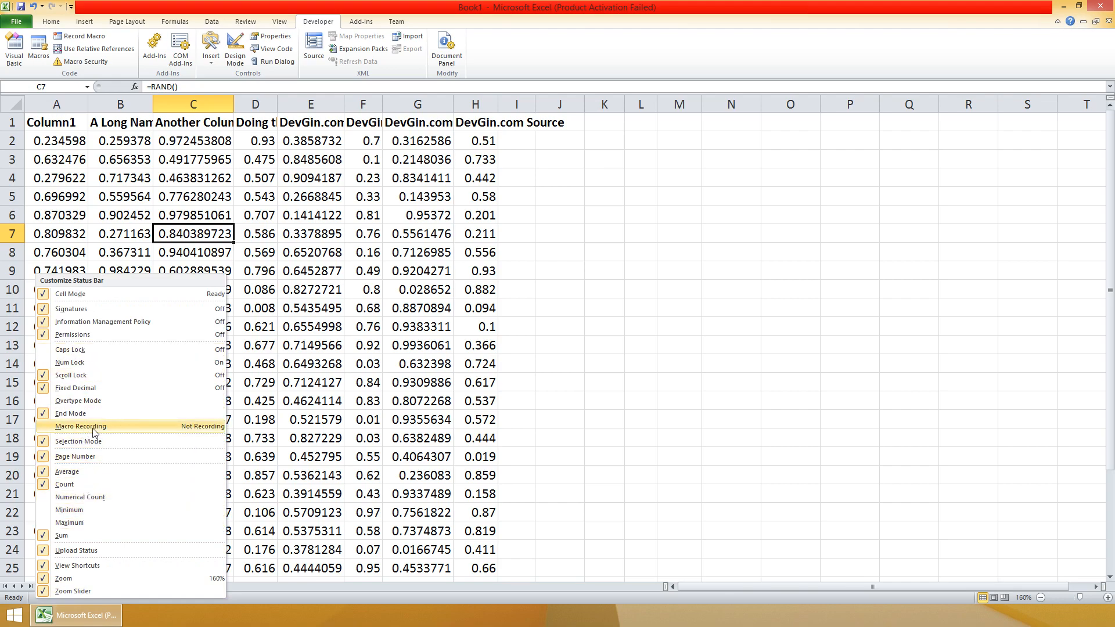
{"action": "left_click", "coordinate": [44, 426]}
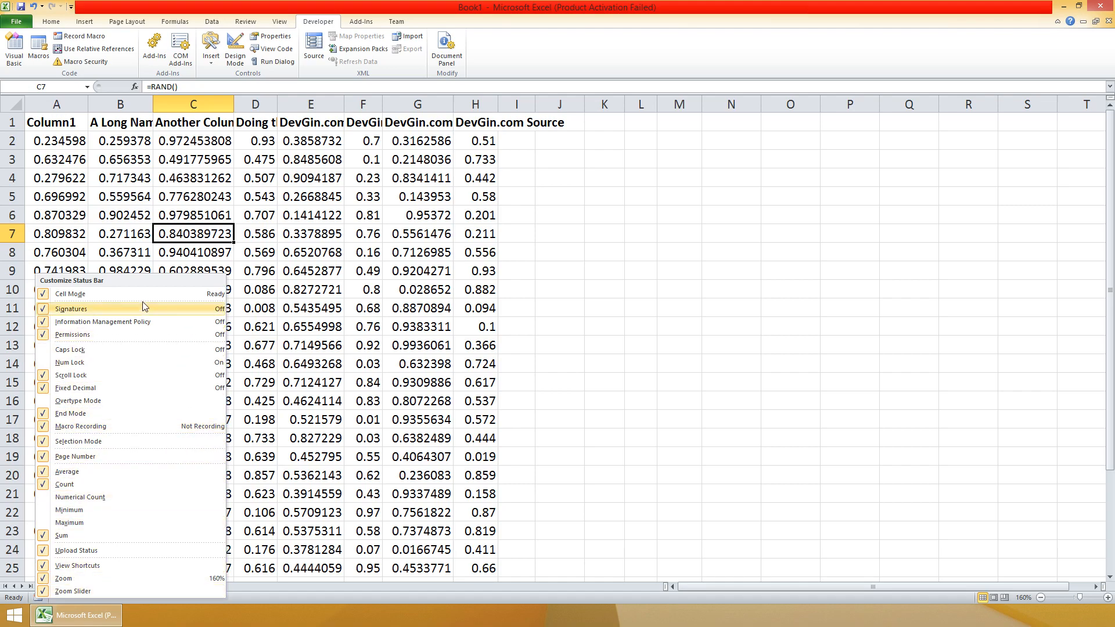
{"action": "key", "text": "Escape"}
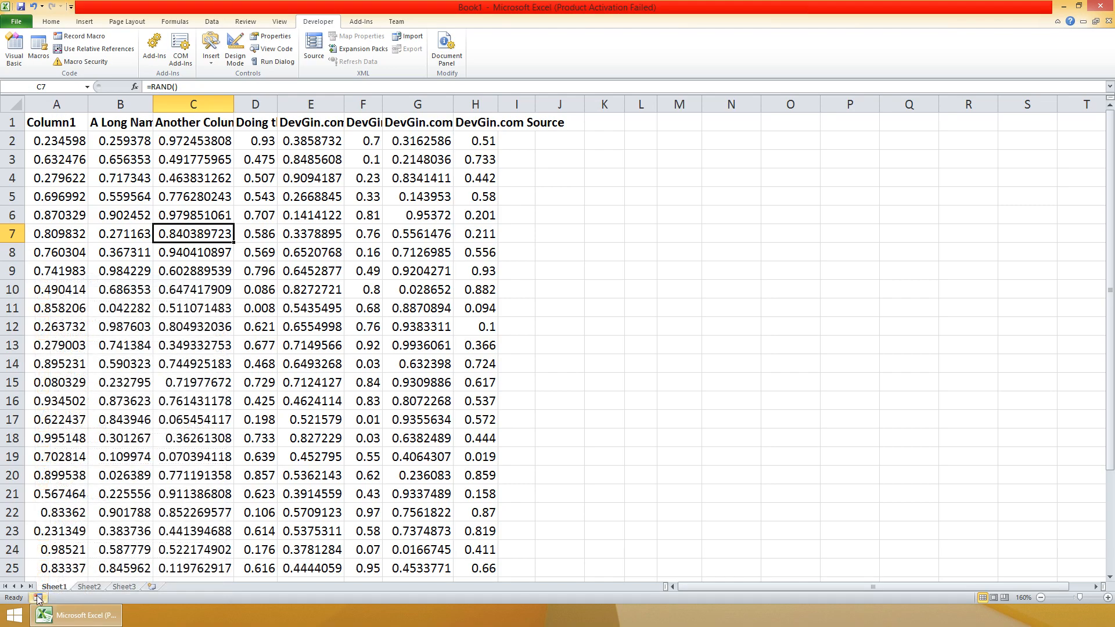
Step: Narrow column C so that its long header and values are cut shorter
{"action": "left_click", "coordinate": [145, 313]}
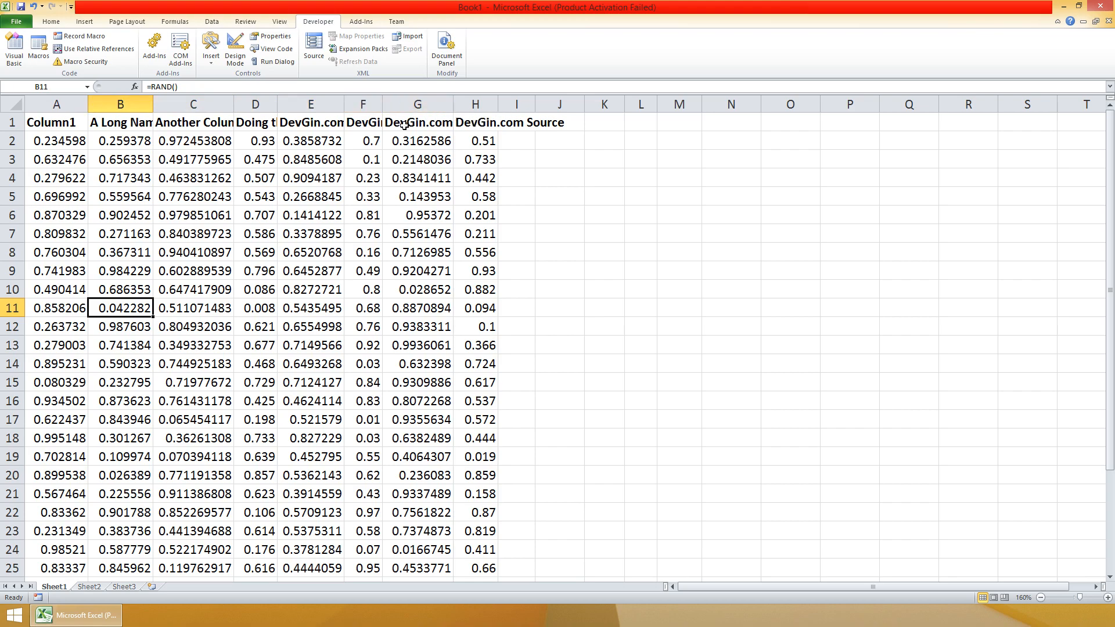
{"action": "left_click", "coordinate": [206, 122]}
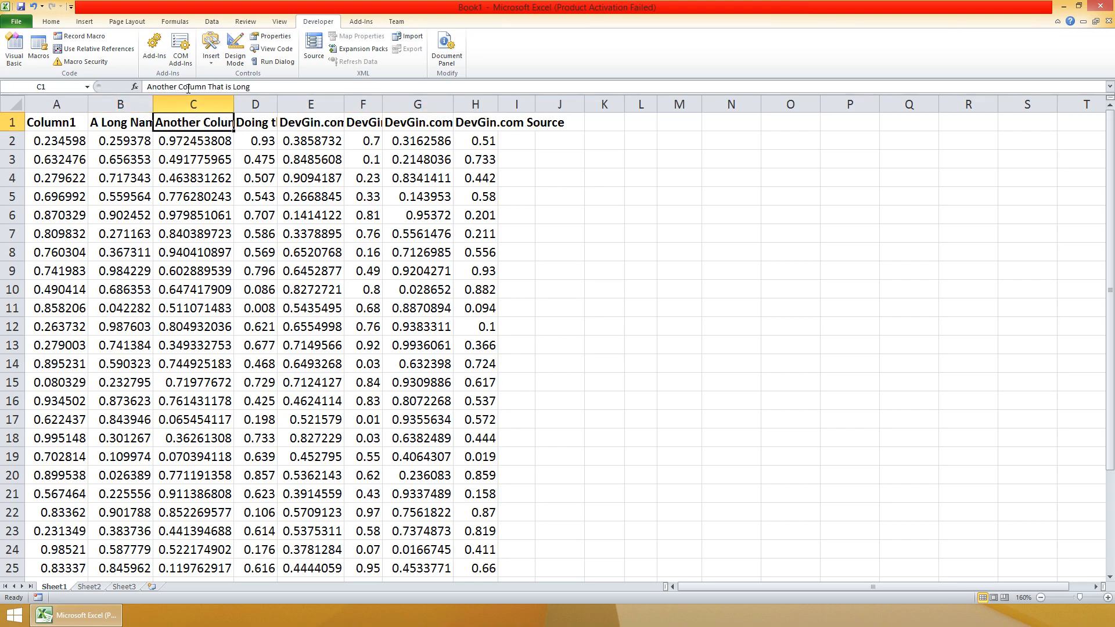
{"action": "left_click", "coordinate": [214, 151]}
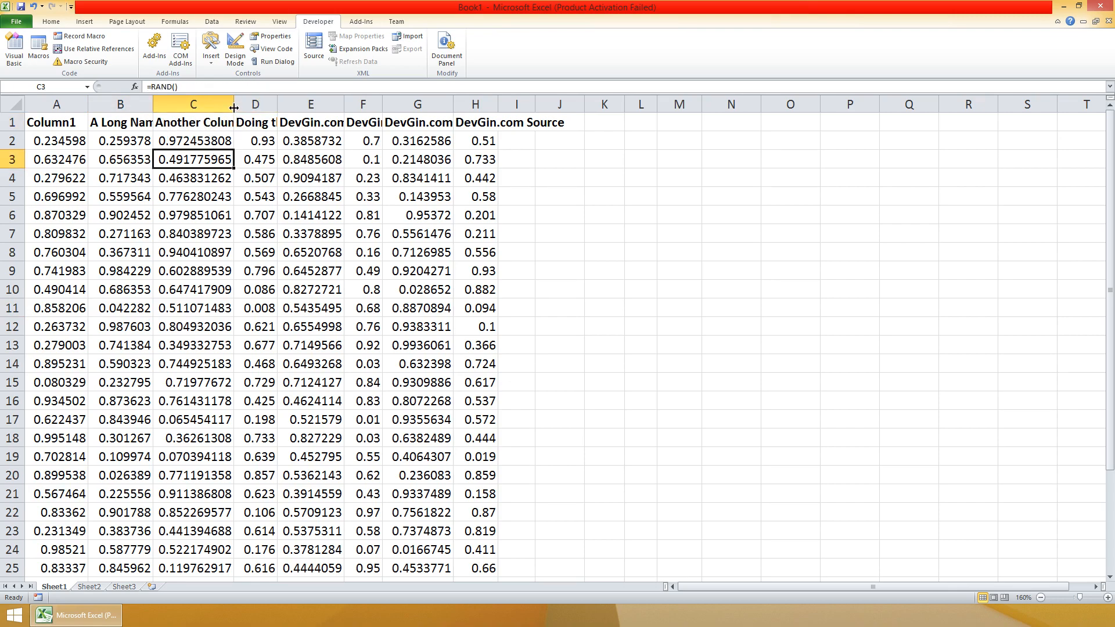
{"action": "left_click_drag", "start_coordinate": [234, 108], "coordinate": [211, 102]}
{"action": "left_click", "coordinate": [302, 190]}
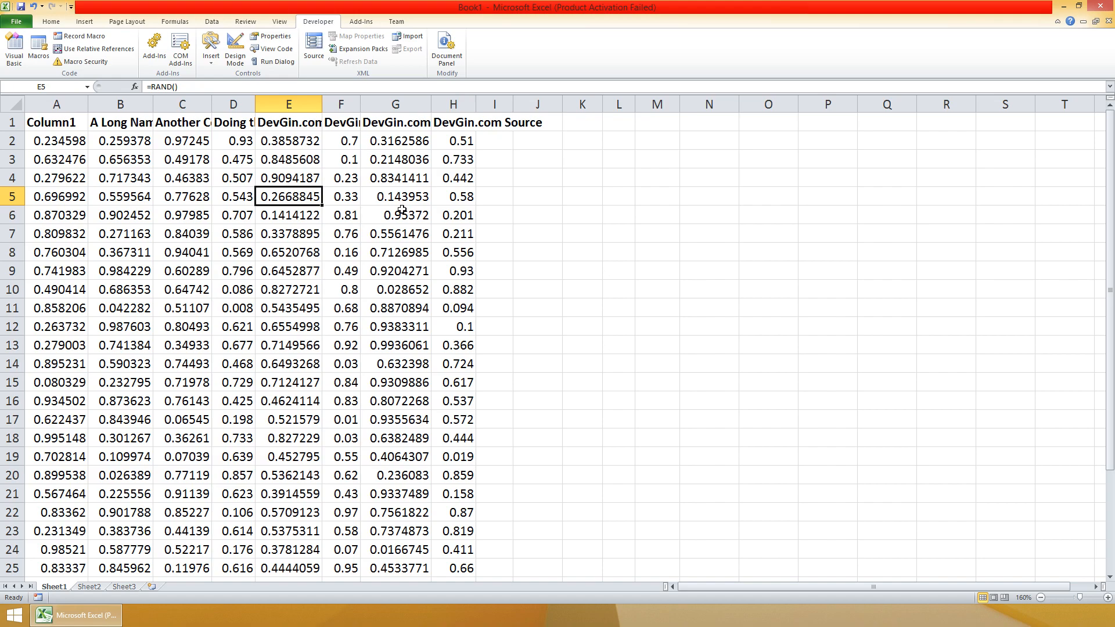
Step: Start recording a macro named ColumnAutoSize, stored in the Personal Macro Workbook
{"action": "left_click", "coordinate": [37, 599]}
{"action": "left_click_drag", "start_coordinate": [677, 214], "coordinate": [388, 256]}
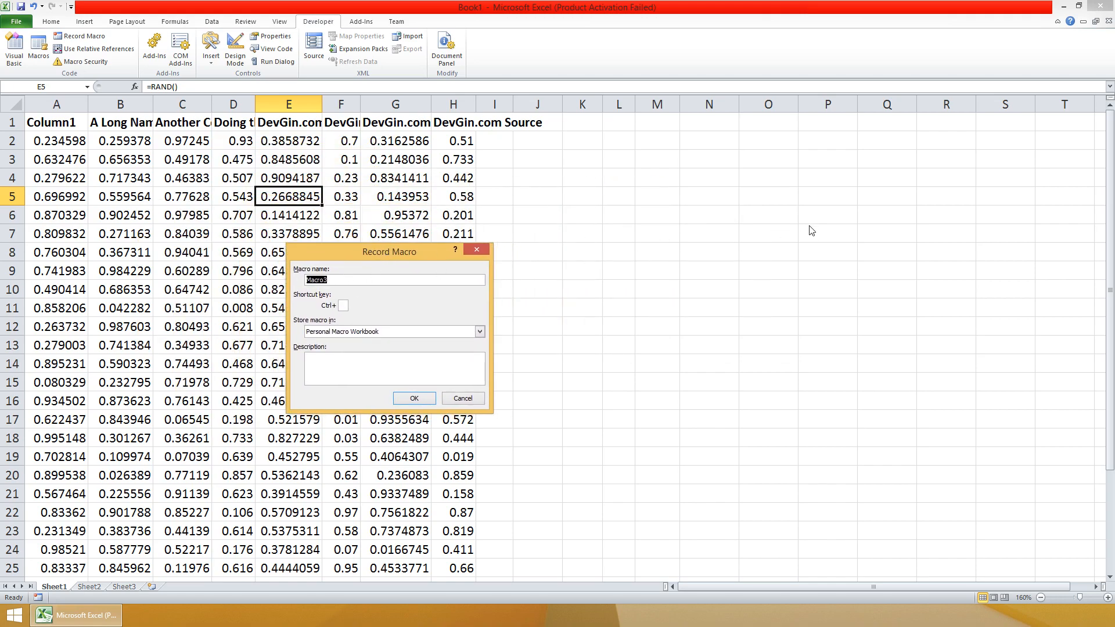
{"action": "type", "text": "Col"}
{"action": "left_click", "coordinate": [376, 335]}
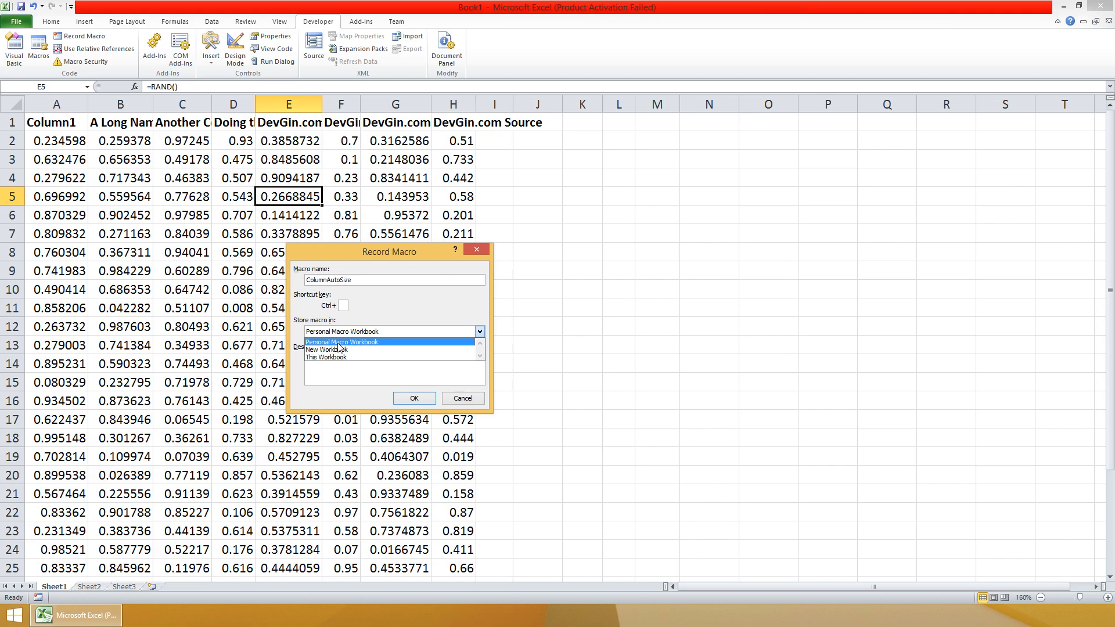
{"action": "left_click", "coordinate": [338, 344]}
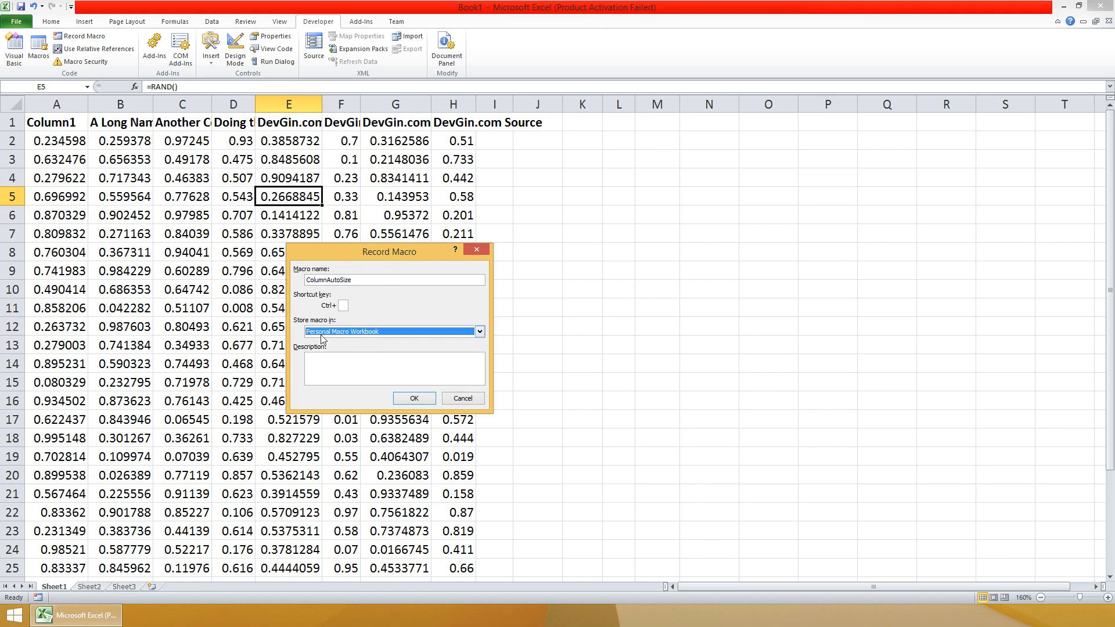
{"action": "left_click", "coordinate": [414, 398]}
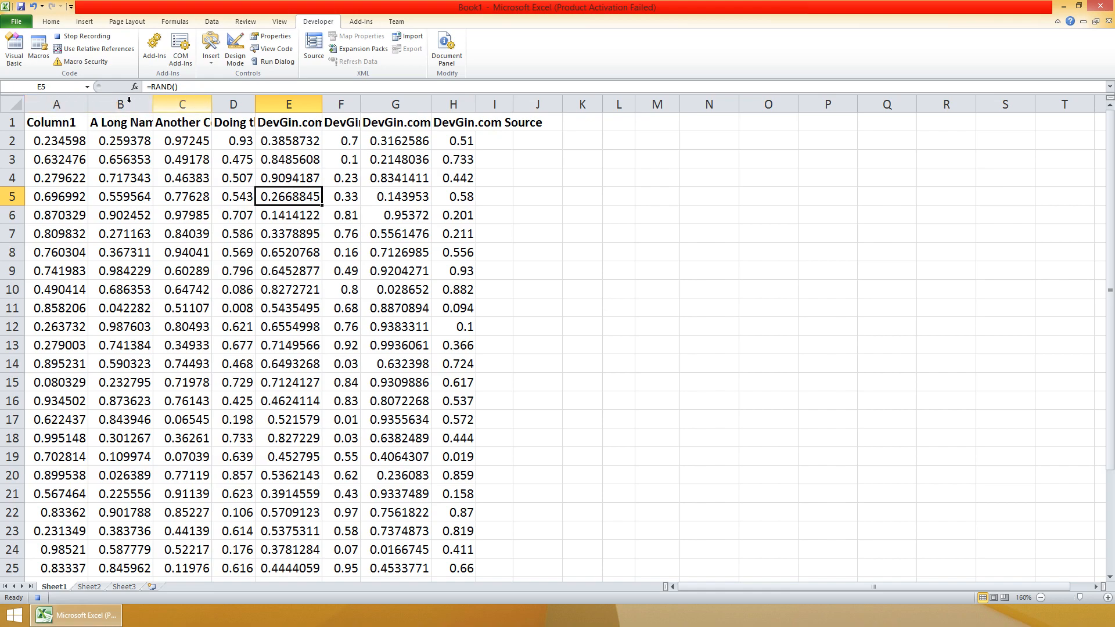
Step: AutoFit the widths of columns A through H to their contents and stop recording the macro
{"action": "double_click", "coordinate": [90, 103]}
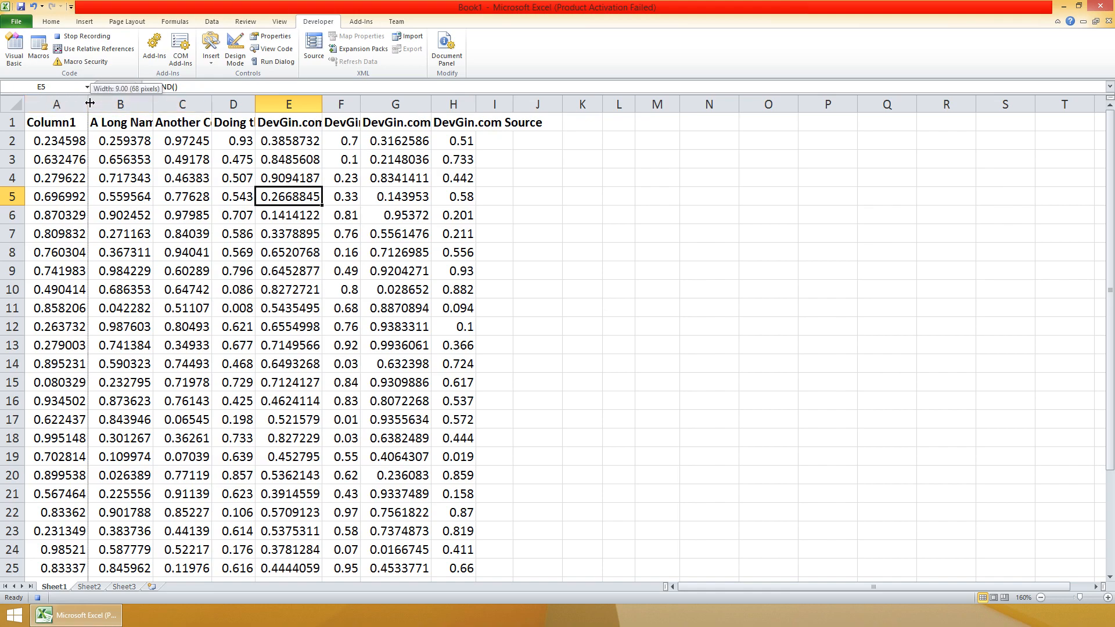
{"action": "double_click", "coordinate": [169, 104]}
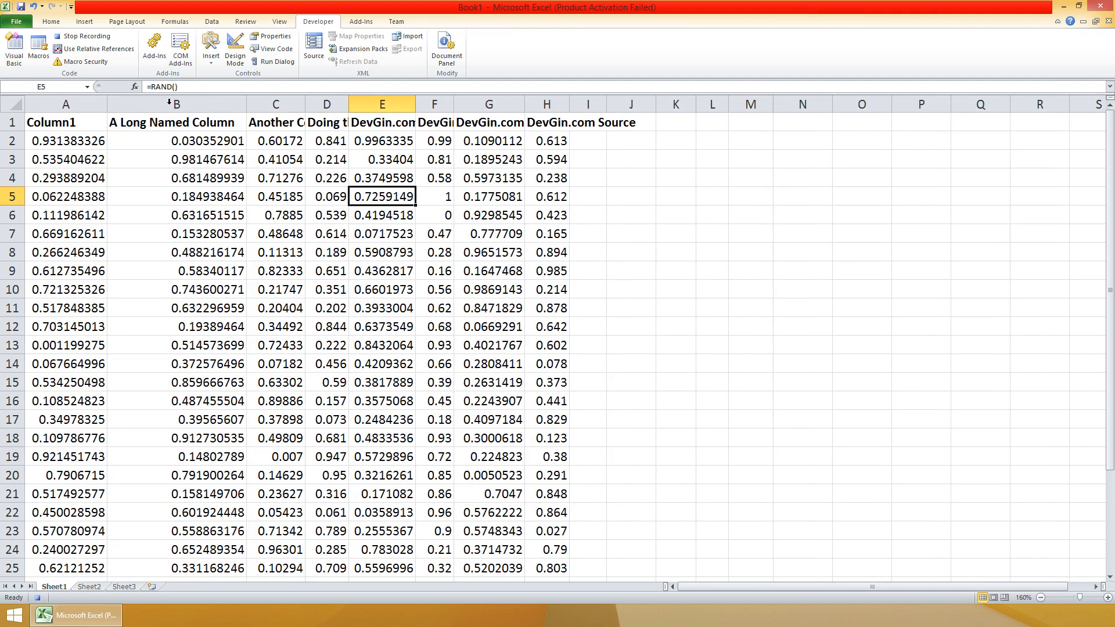
{"action": "double_click", "coordinate": [305, 105]}
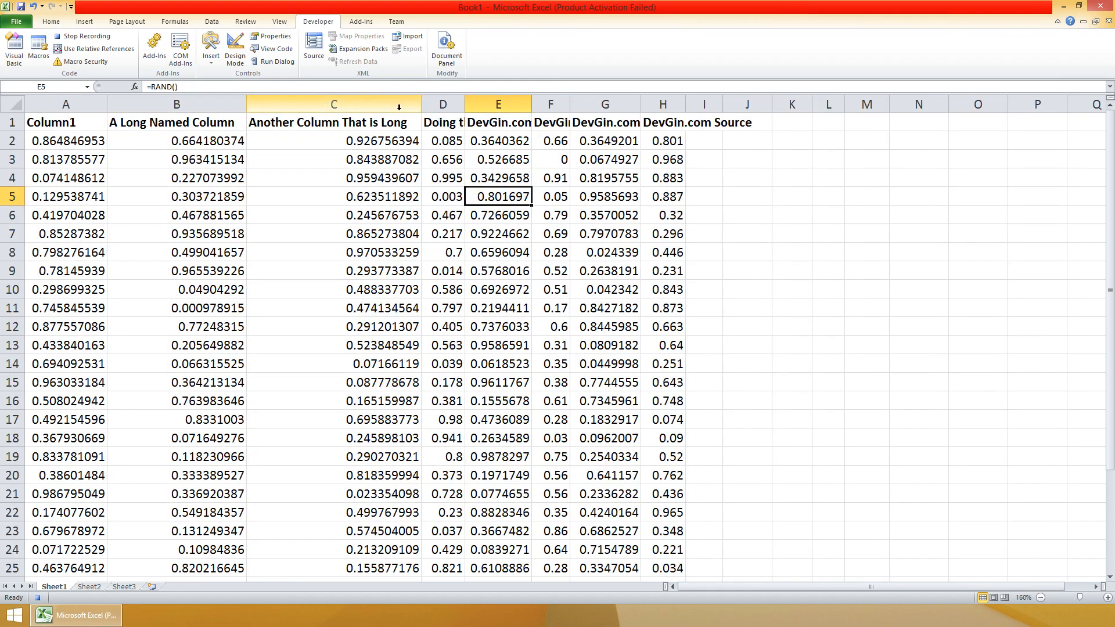
{"action": "double_click", "coordinate": [465, 105]}
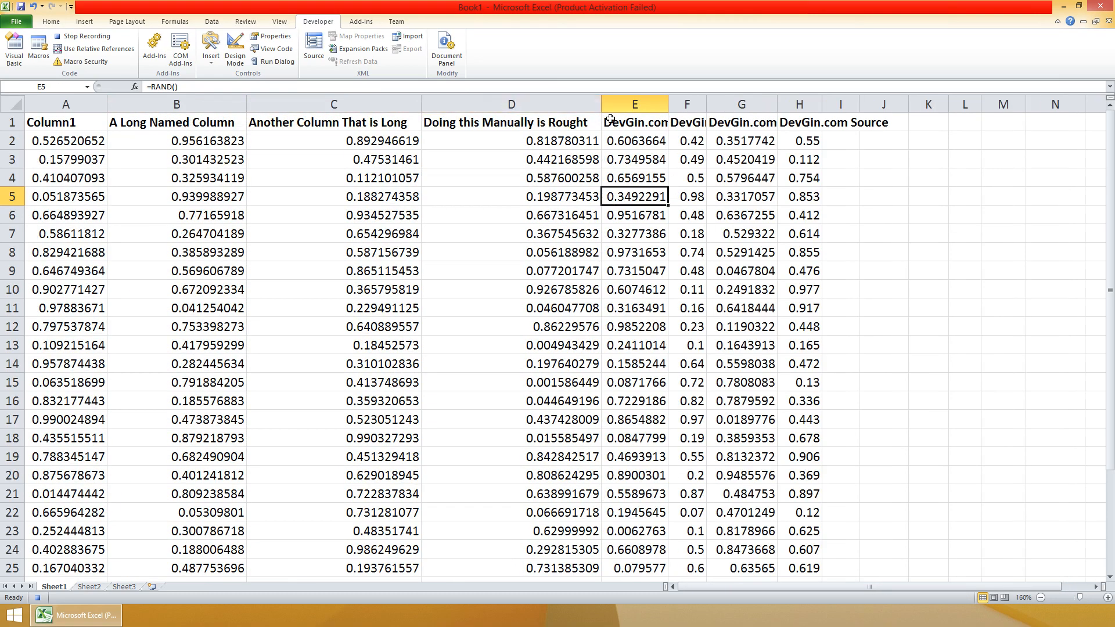
{"action": "double_click", "coordinate": [669, 105]}
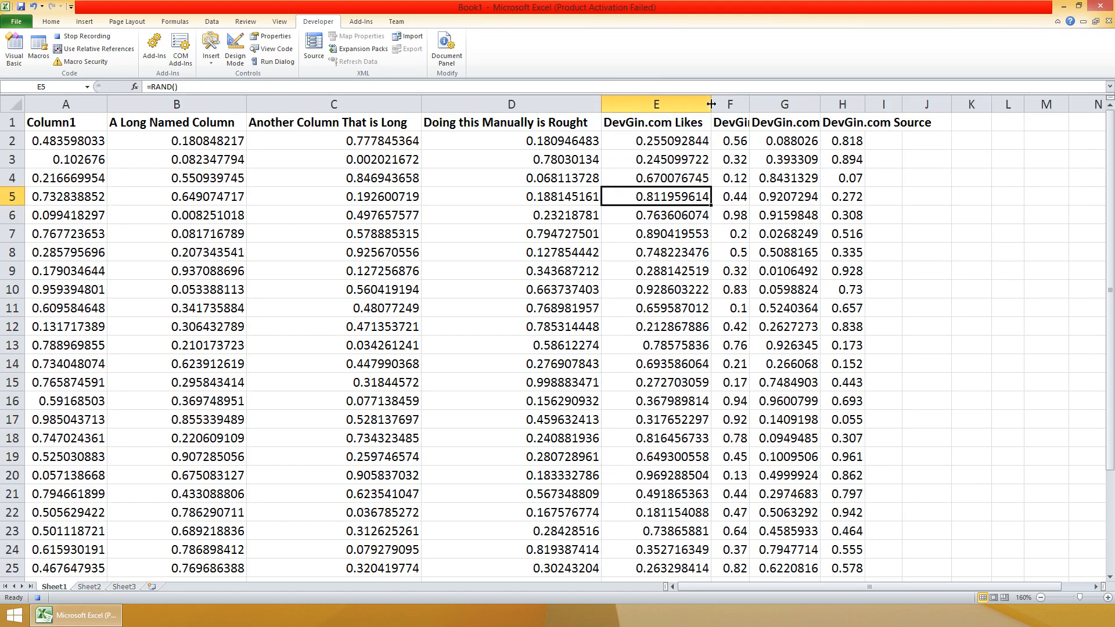
{"action": "double_click", "coordinate": [748, 103]}
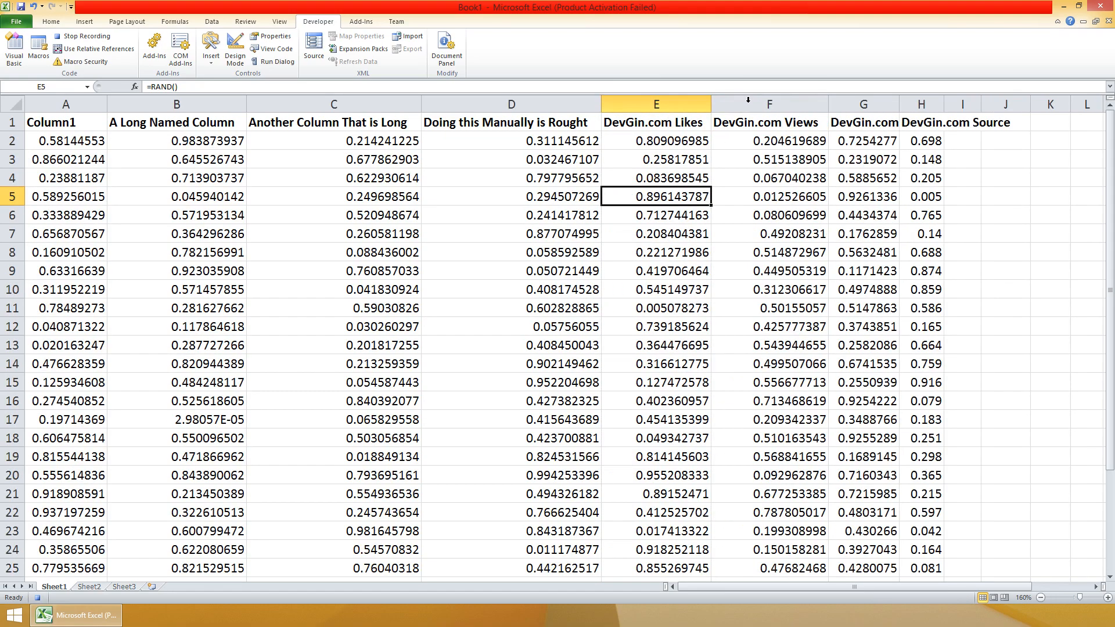
{"action": "double_click", "coordinate": [899, 104]}
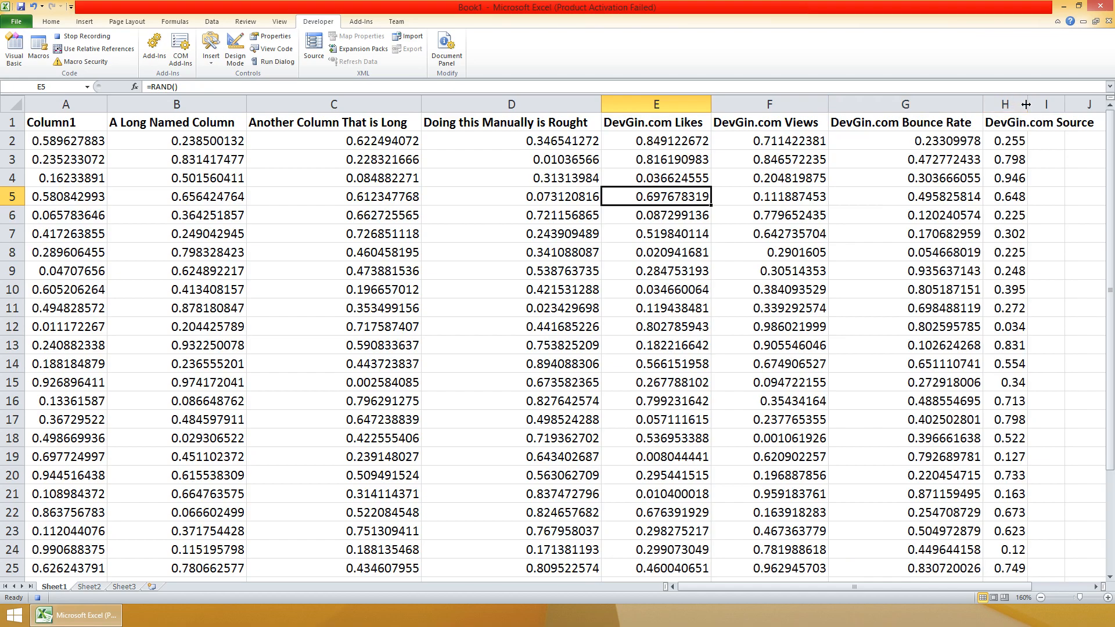
{"action": "double_click", "coordinate": [1027, 104]}
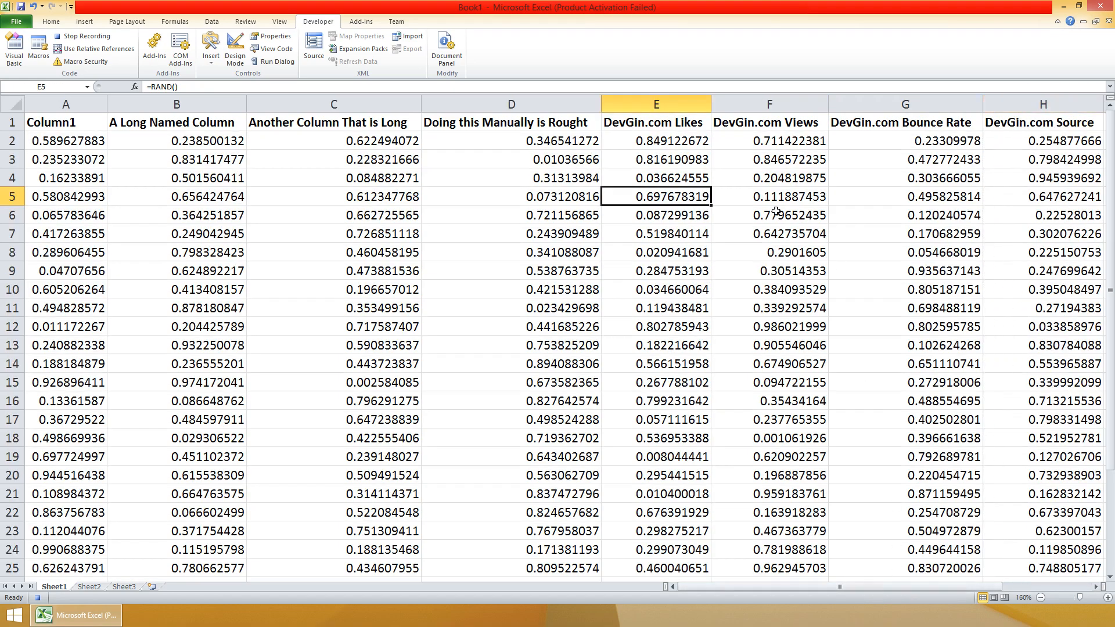
{"action": "left_click_drag", "start_coordinate": [838, 588], "coordinate": [761, 588]}
{"action": "left_click", "coordinate": [37, 598]}
{"action": "left_click", "coordinate": [479, 255]}
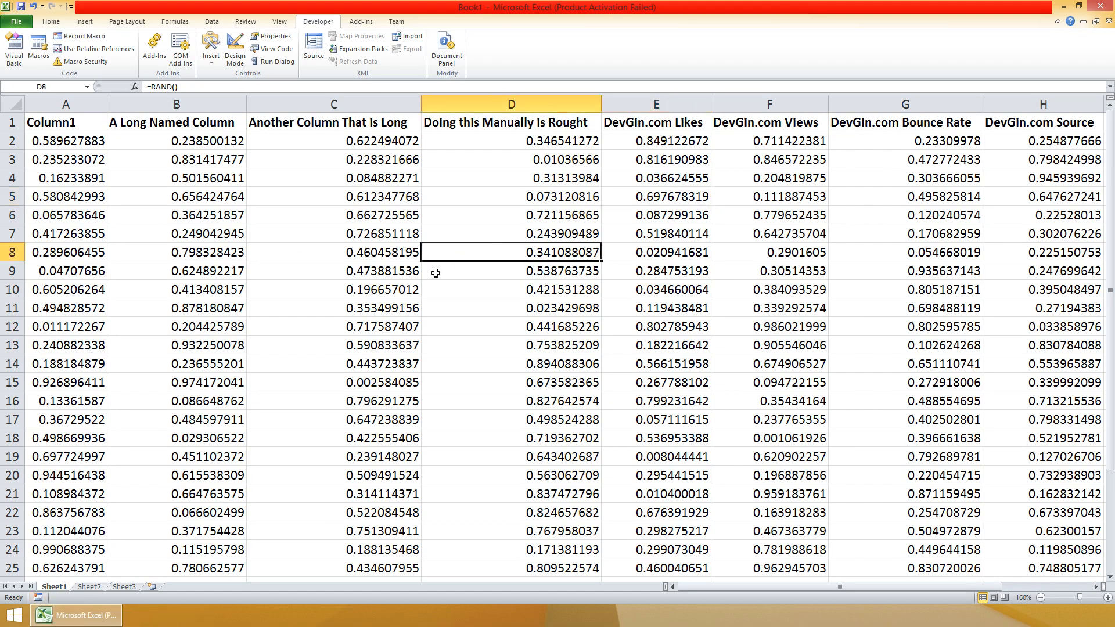
Step: Narrow columns A through H so that their long headers and values are cut shorter
{"action": "left_click_drag", "start_coordinate": [424, 101], "coordinate": [317, 100]}
{"action": "left_click_drag", "start_coordinate": [498, 101], "coordinate": [383, 102]}
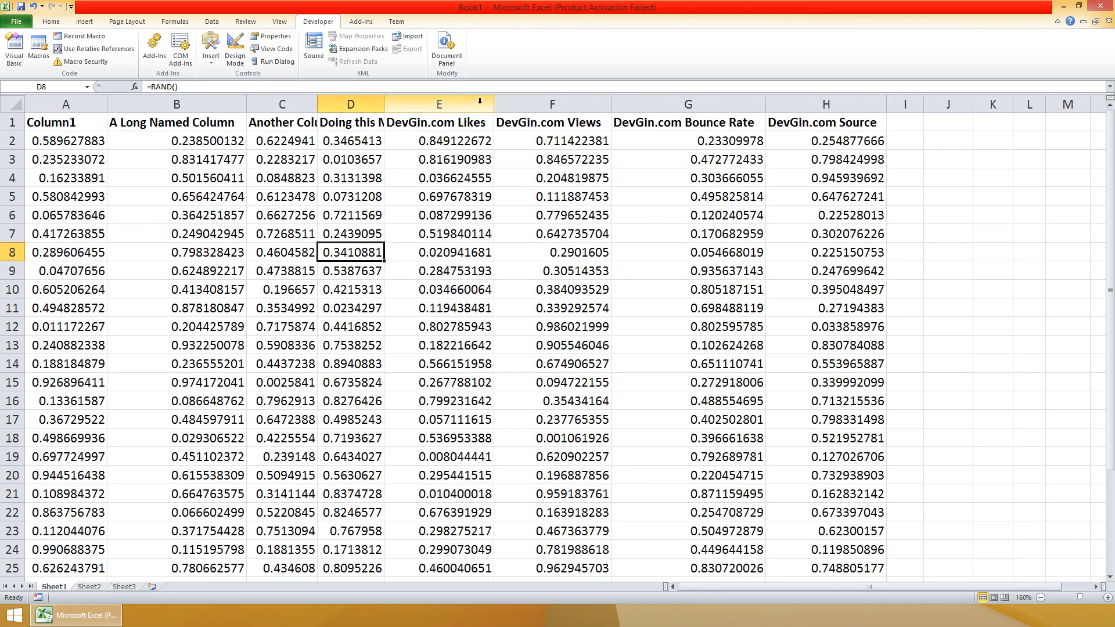
{"action": "left_click_drag", "start_coordinate": [494, 105], "coordinate": [417, 105]}
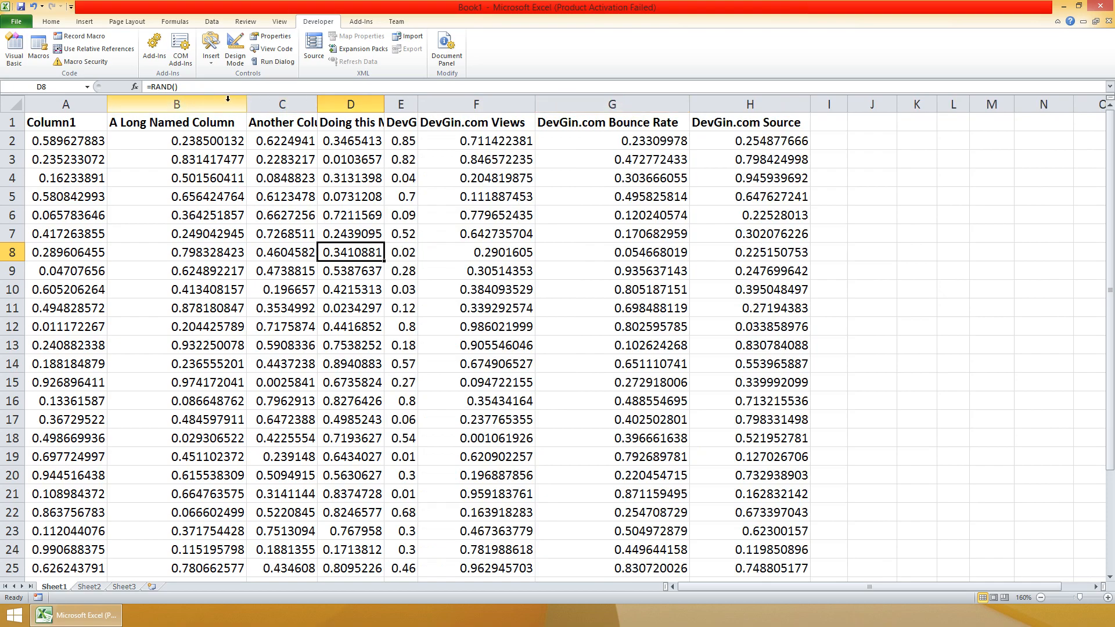
{"action": "left_click_drag", "start_coordinate": [246, 104], "coordinate": [69, 105]}
{"action": "left_click_drag", "start_coordinate": [551, 104], "coordinate": [328, 105]}
{"action": "left_click_drag", "start_coordinate": [481, 104], "coordinate": [401, 105]}
Step: Run the ColumnAutoSize macro from PERSONAL.XLSB to auto-fit the narrowed columns
{"action": "left_click", "coordinate": [177, 190]}
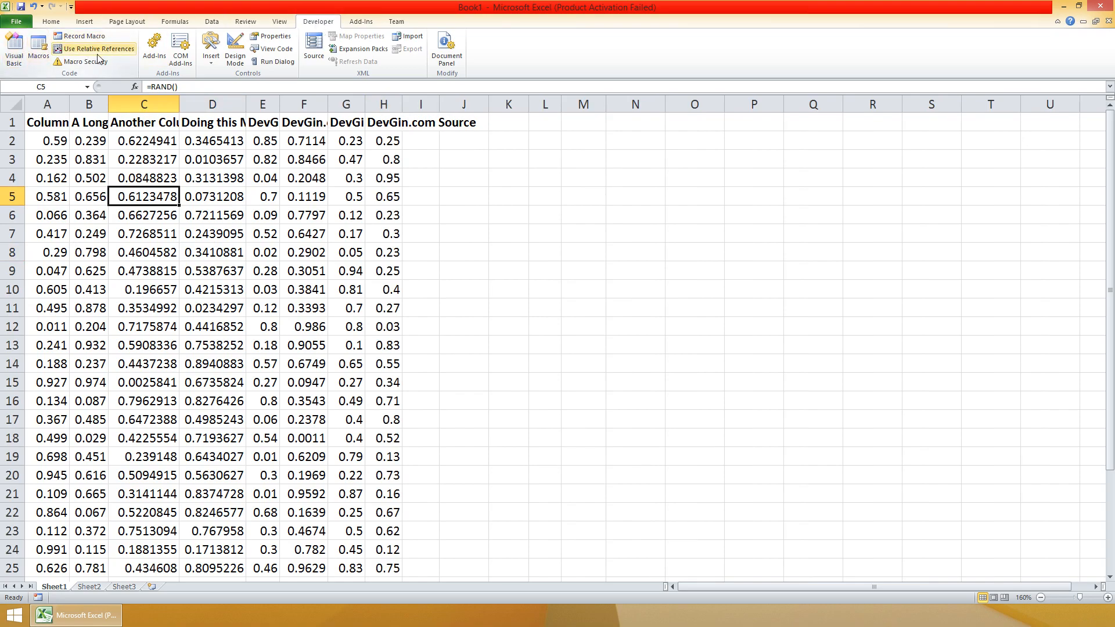
{"action": "left_click", "coordinate": [39, 47]}
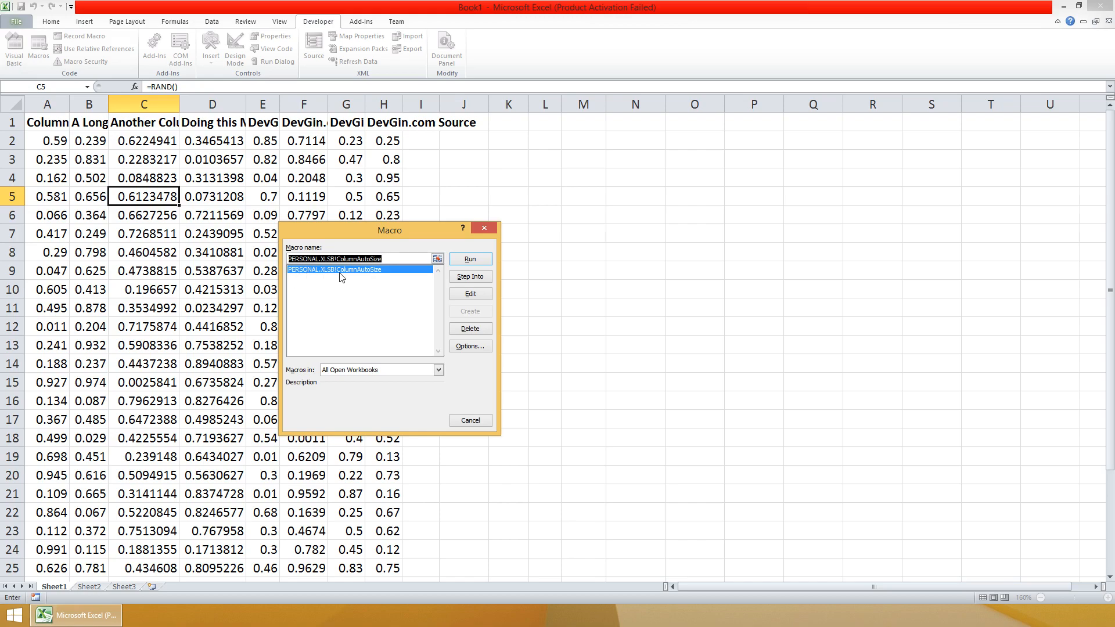
{"action": "left_click", "coordinate": [471, 259]}
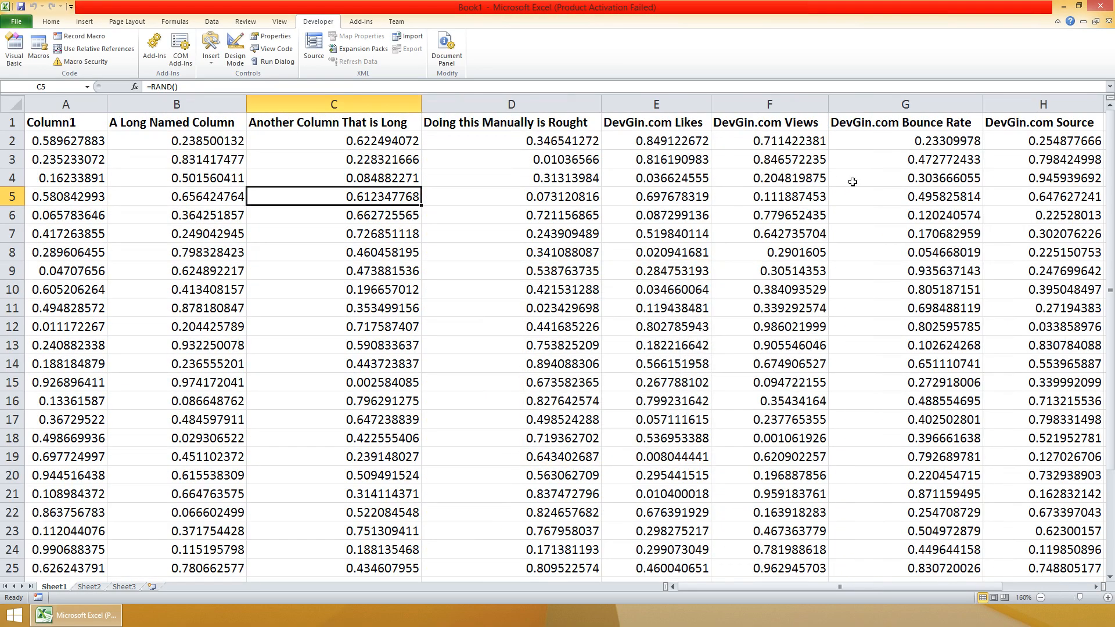
{"action": "left_click", "coordinate": [568, 214]}
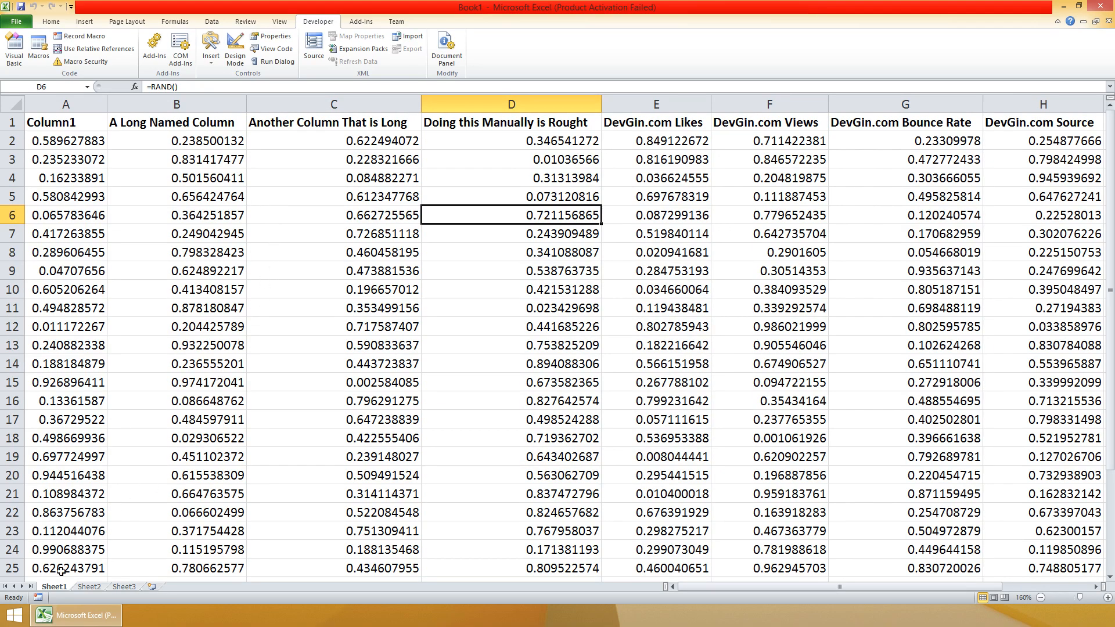
{"action": "left_click", "coordinate": [406, 309]}
Step: Save the workbook as Book1.xlsx in the Documents folder, using the Excel Workbook format
{"action": "left_click", "coordinate": [18, 23]}
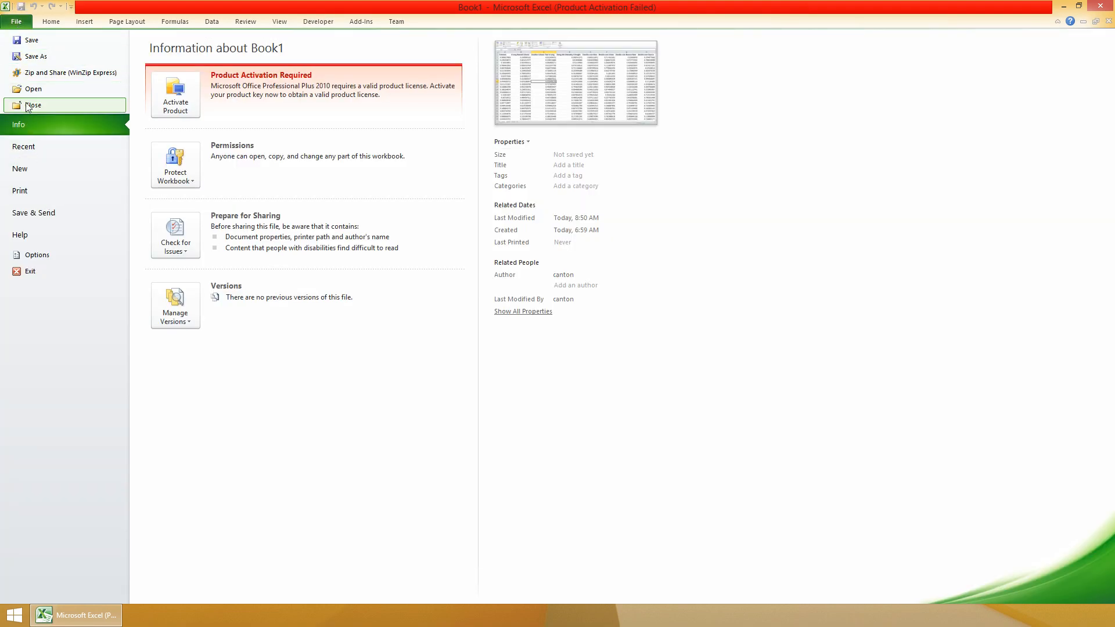
{"action": "left_click", "coordinate": [16, 22]}
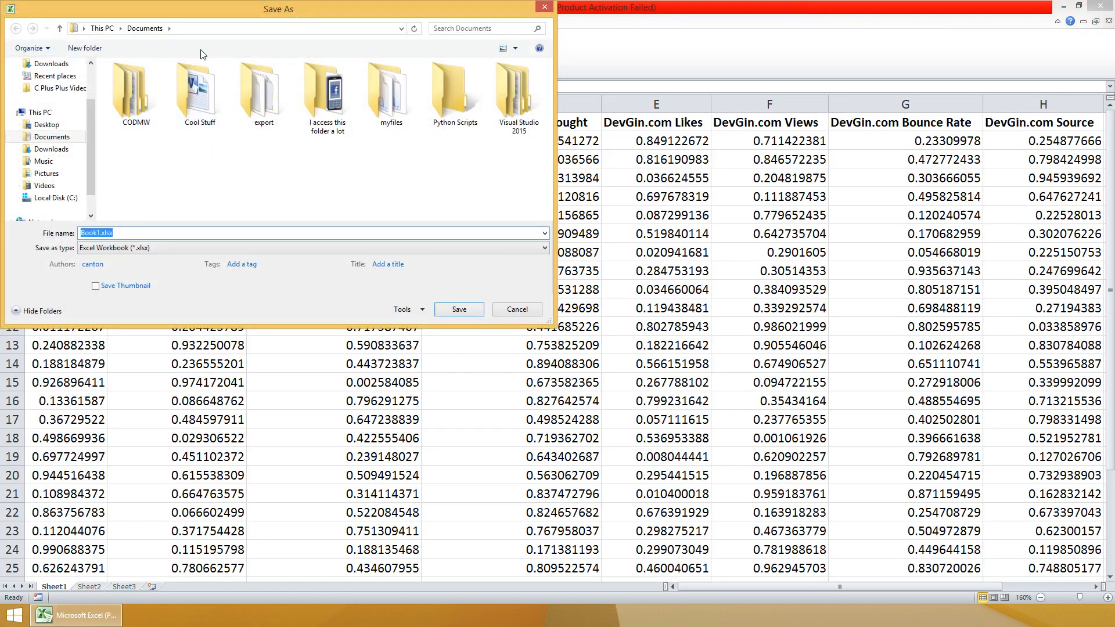
{"action": "left_click_drag", "start_coordinate": [220, 24], "coordinate": [443, 194]}
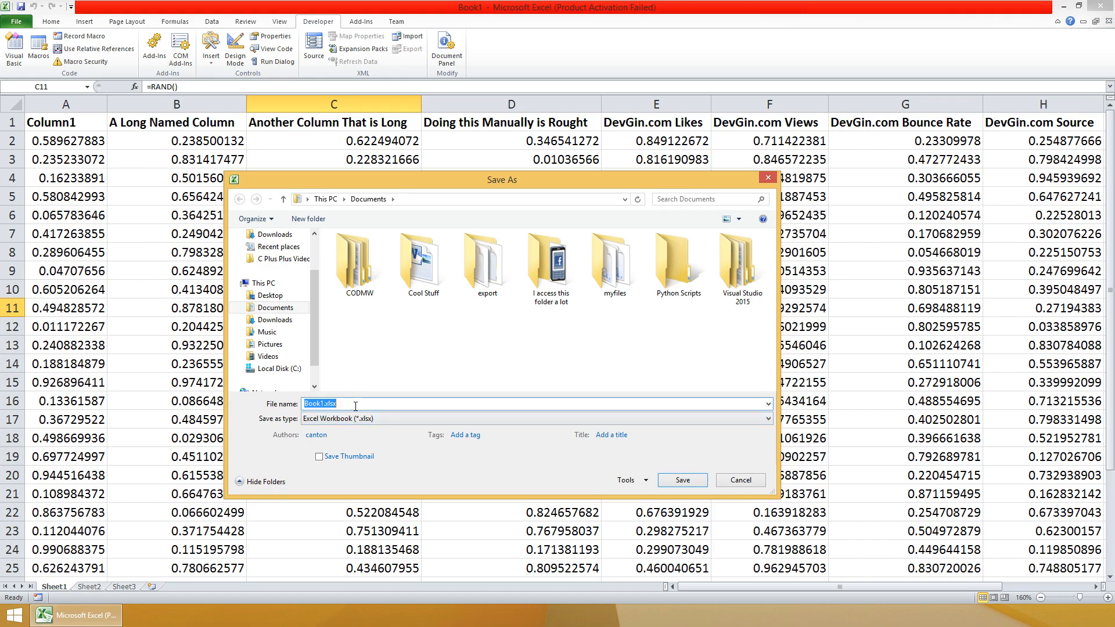
{"action": "left_click", "coordinate": [682, 481]}
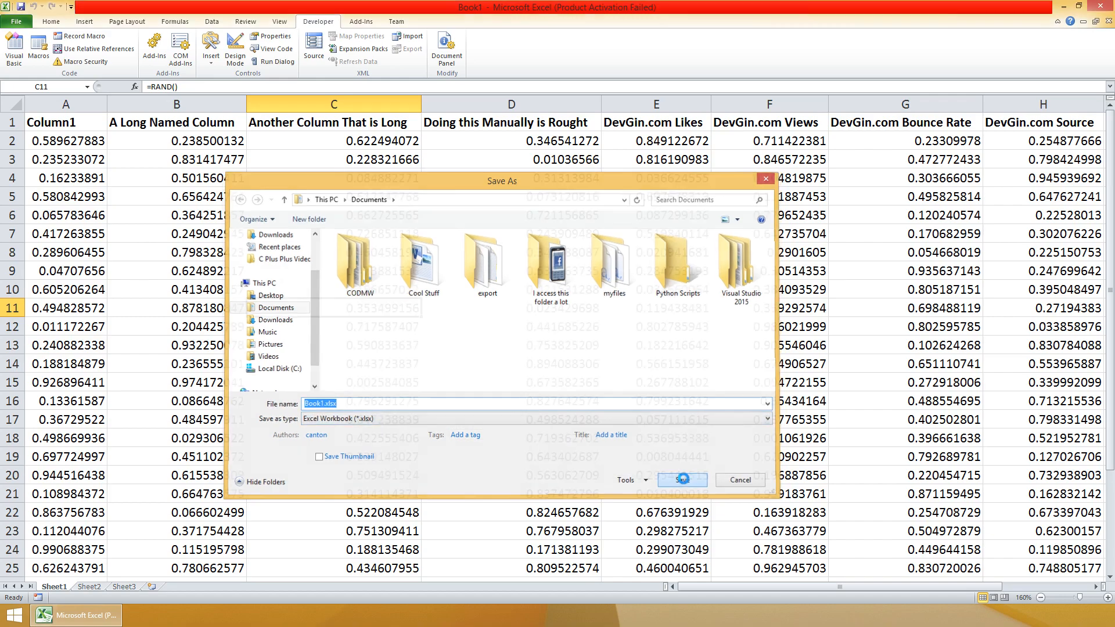
{"action": "left_click", "coordinate": [511, 326]}
{"action": "left_click", "coordinate": [330, 317]}
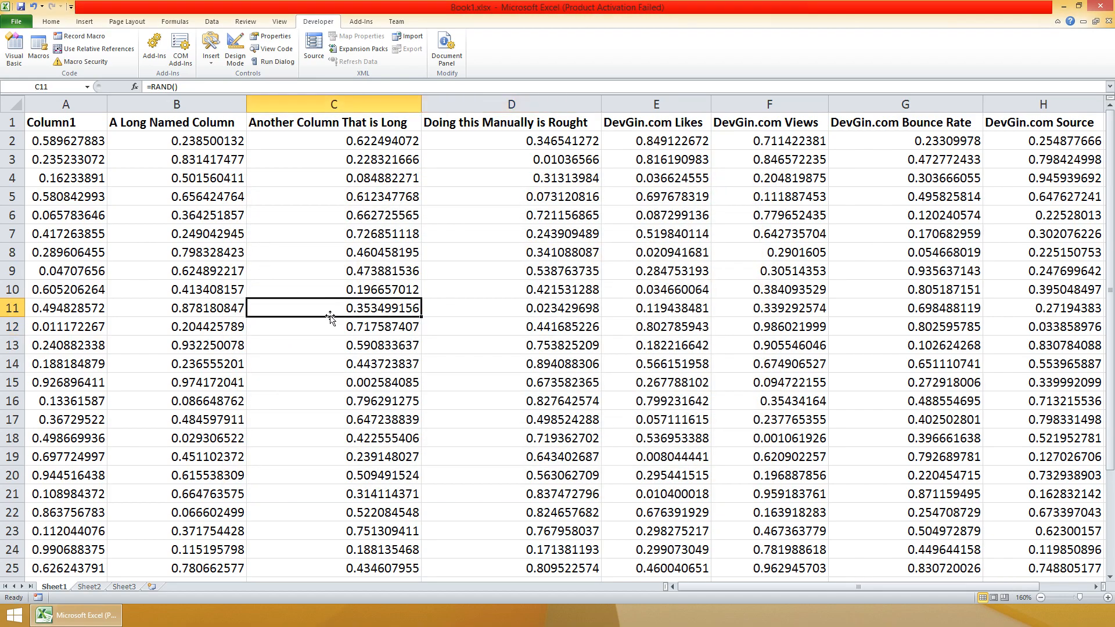
Step: Save the workbook again in Documents as Book1.xlsm, using the Excel Macro-Enabled Workbook format
{"action": "left_click", "coordinate": [355, 229]}
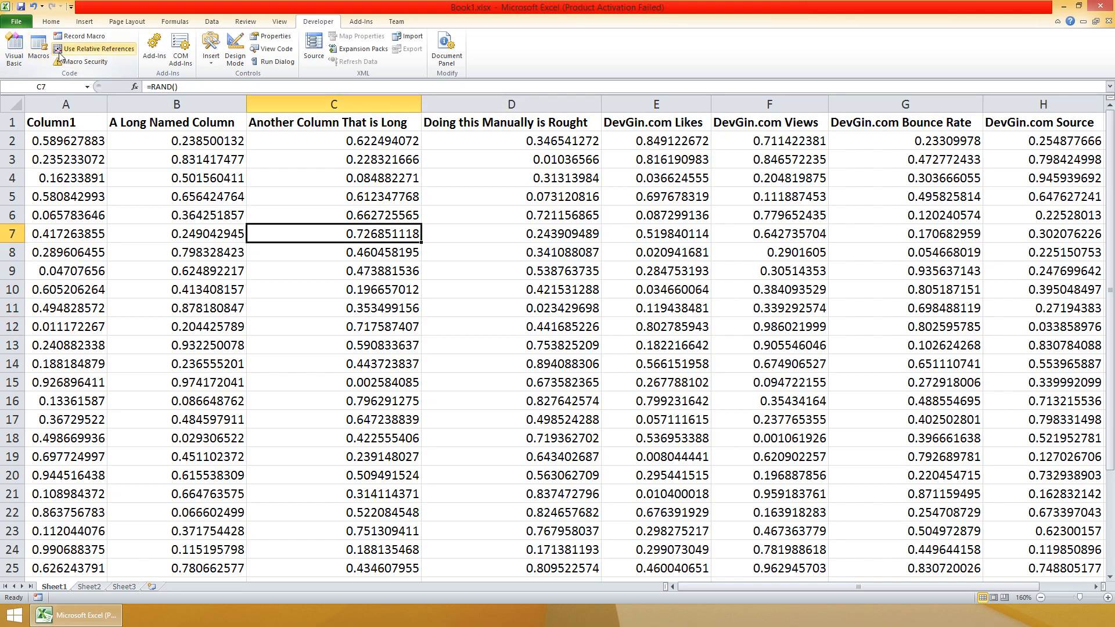
{"action": "left_click", "coordinate": [21, 28]}
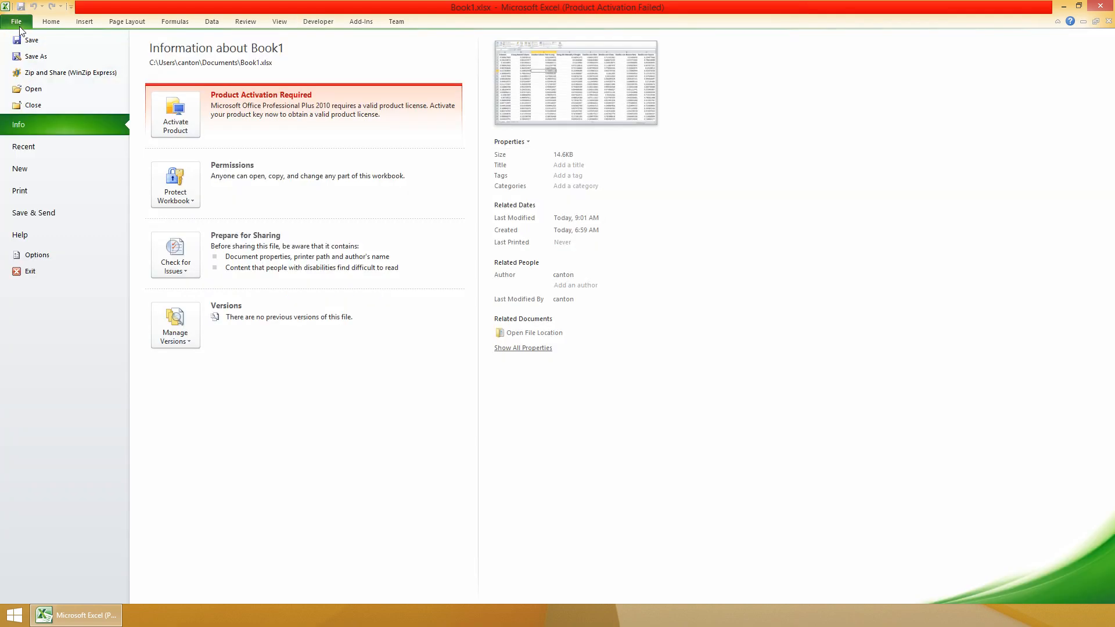
{"action": "left_click", "coordinate": [34, 54]}
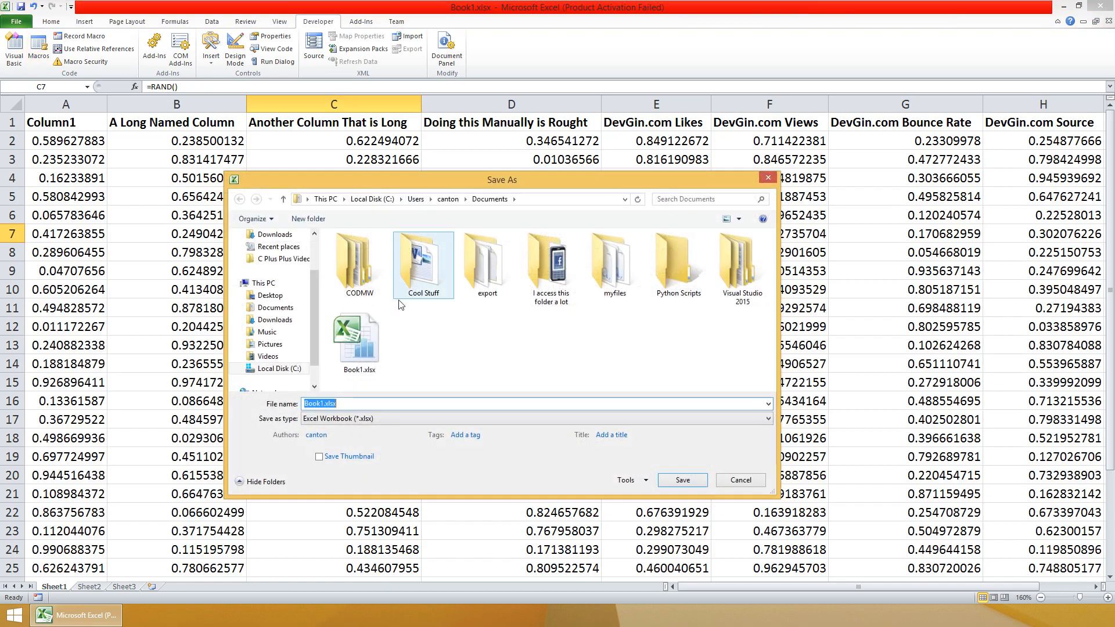
{"action": "left_click", "coordinate": [382, 419]}
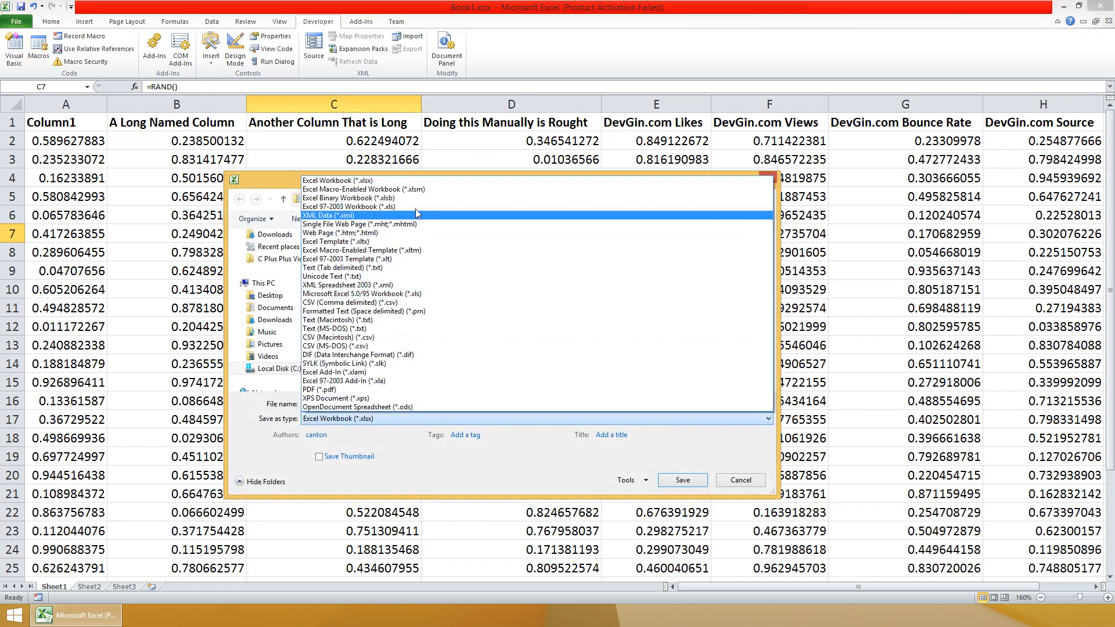
{"action": "left_click", "coordinate": [404, 190]}
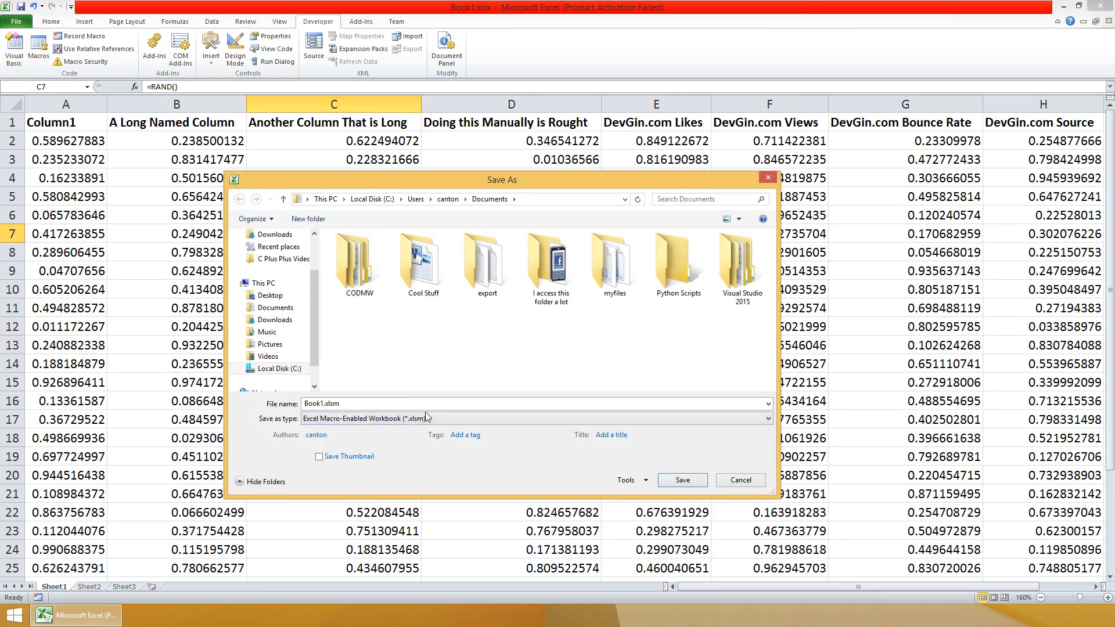
{"action": "left_click", "coordinate": [697, 482]}
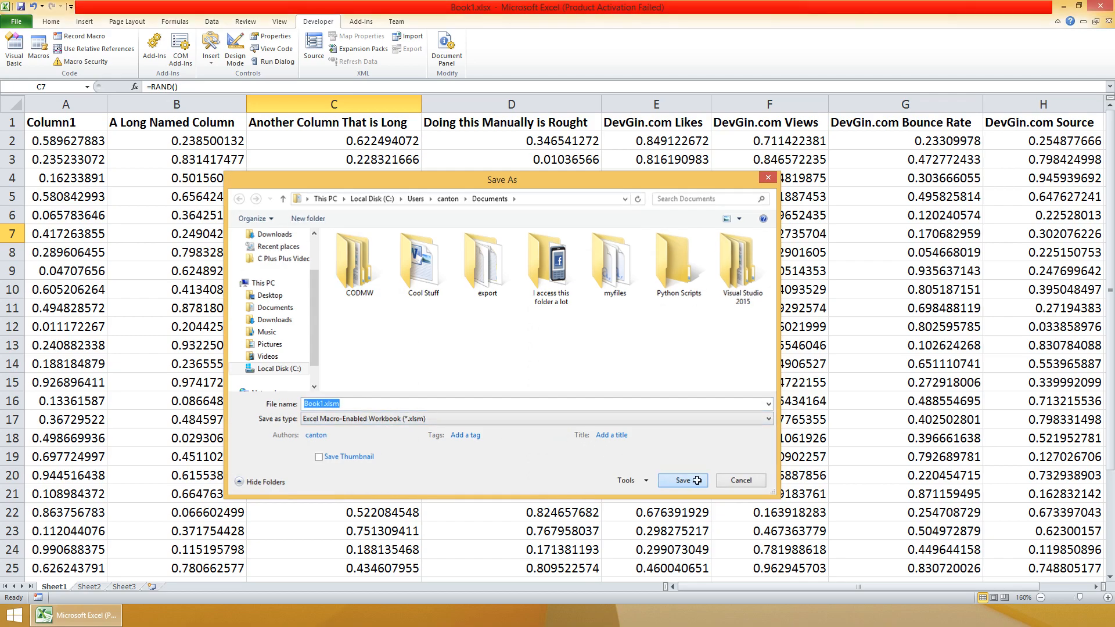
Step: Check the list of macros available in all open workbooks and close it without running any
{"action": "left_click", "coordinate": [417, 328]}
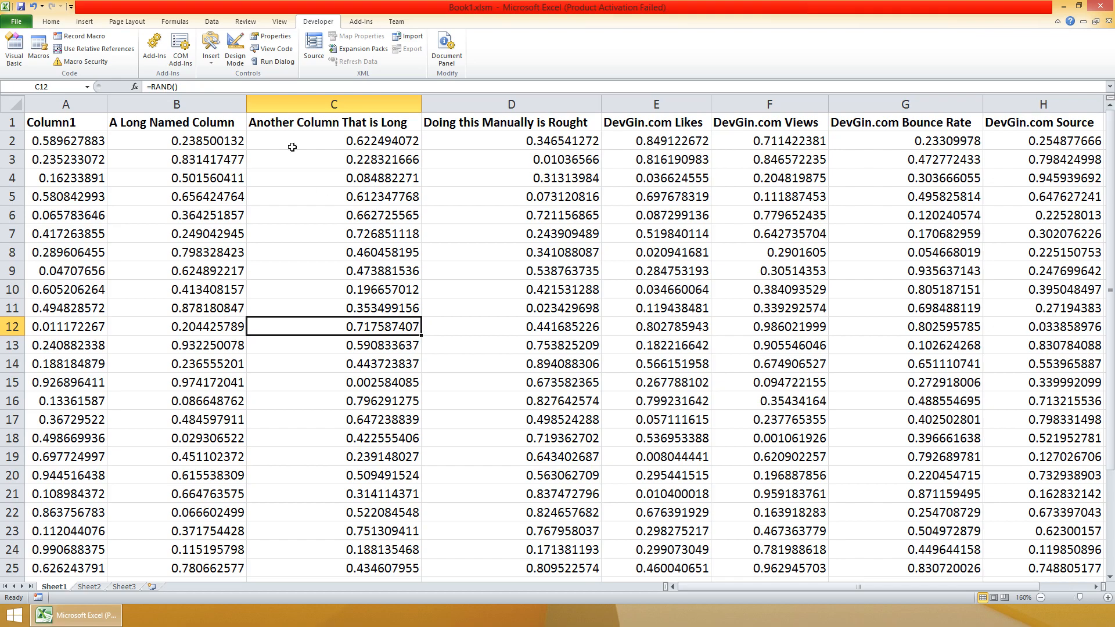
{"action": "left_click", "coordinate": [36, 45]}
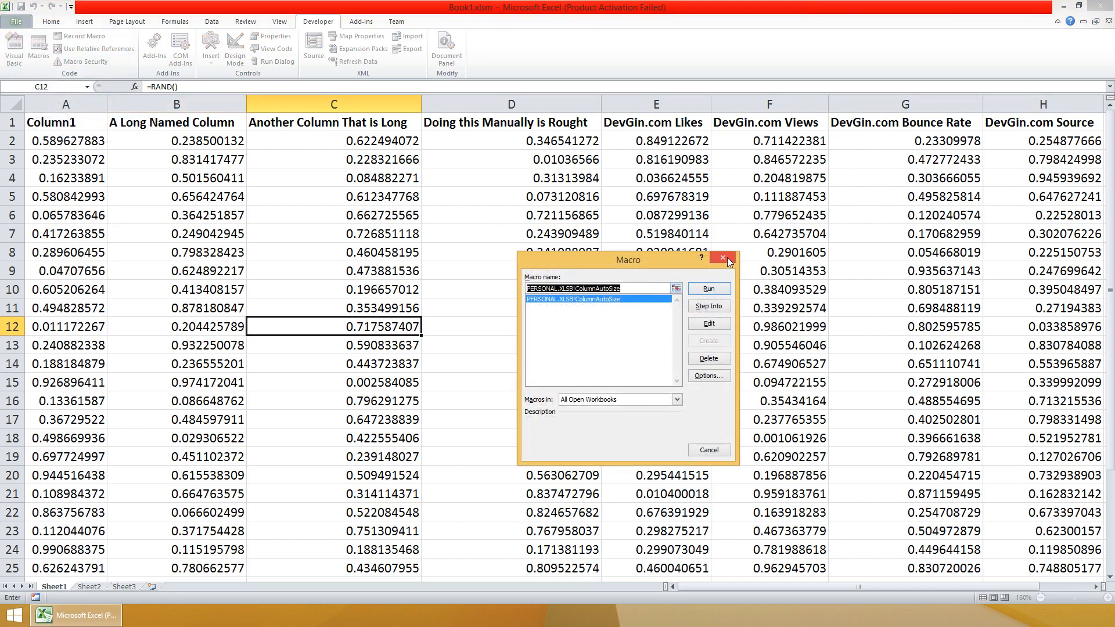
{"action": "left_click", "coordinate": [727, 257]}
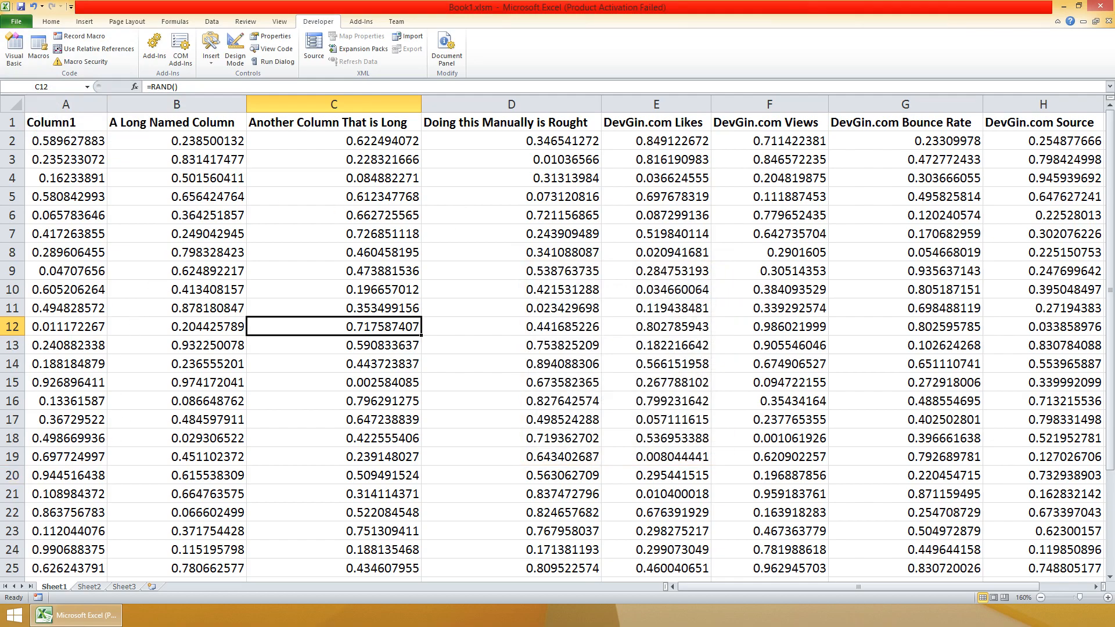